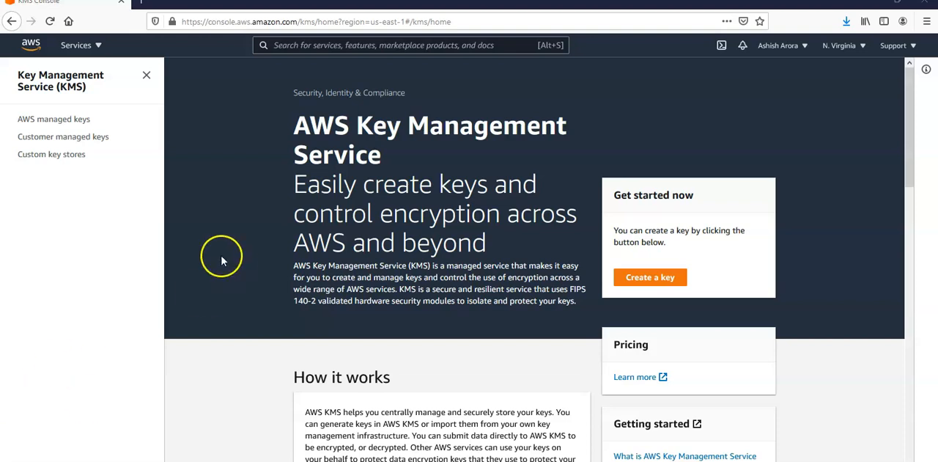
Find the IAM service and open its list of groups.
left_click(310, 44)
type("IAM")
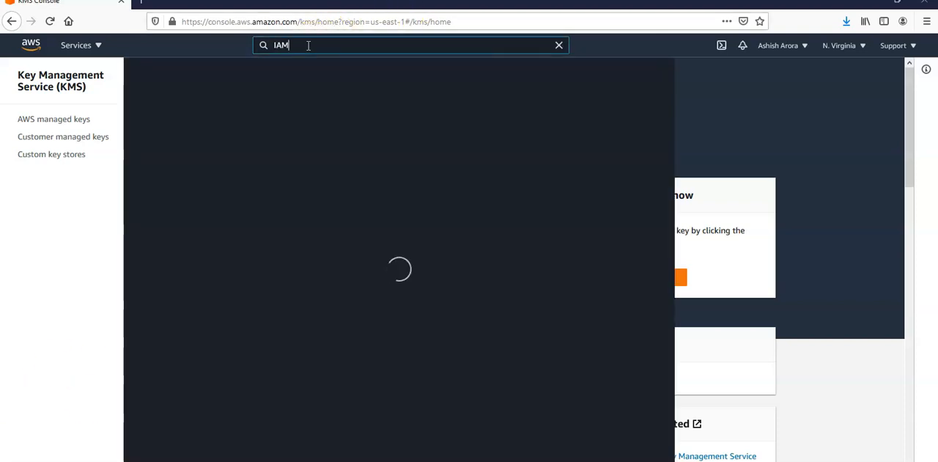
left_click(318, 138)
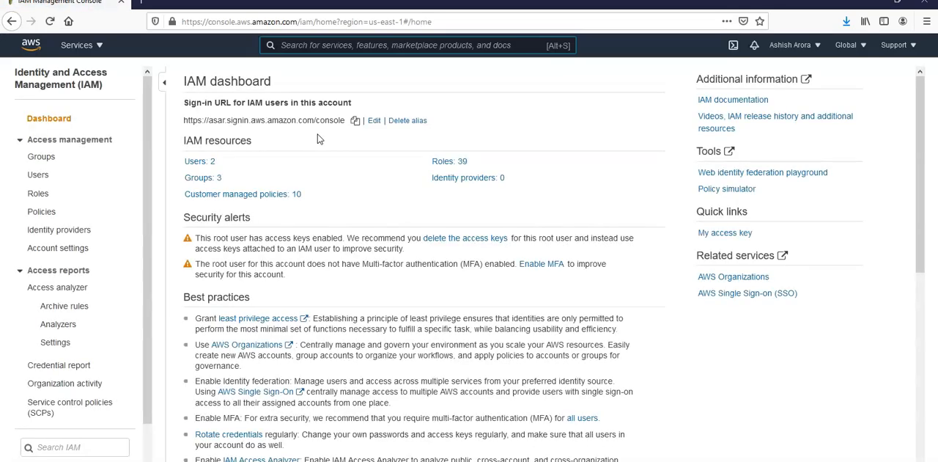
left_click(41, 175)
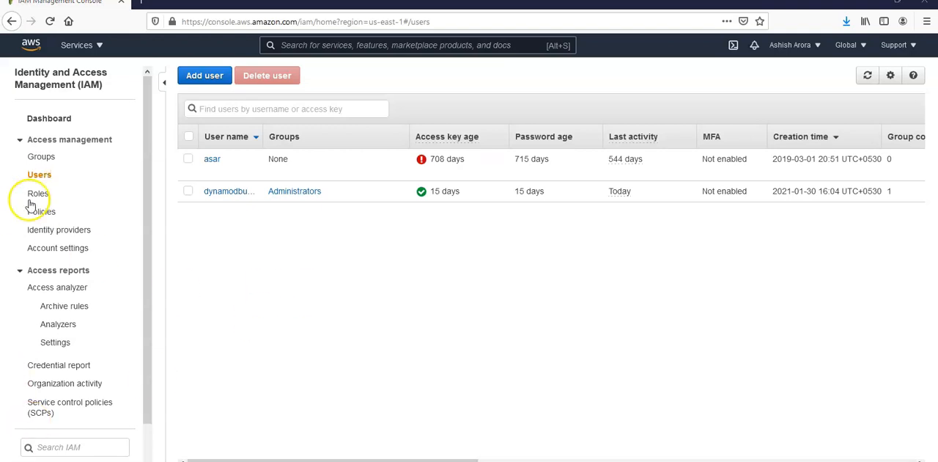
left_click(44, 158)
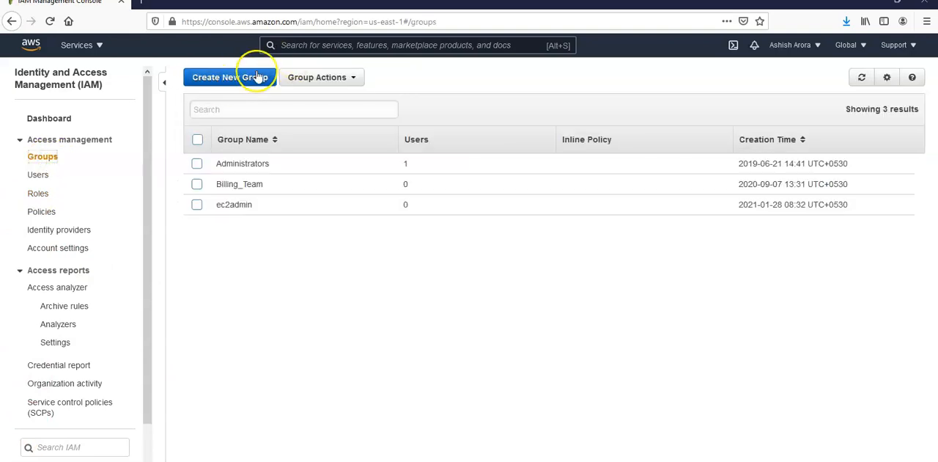
Start a new IAM group named MYKMSGROUP and proceed to policy attachment.
left_click(253, 75)
left_click(356, 127)
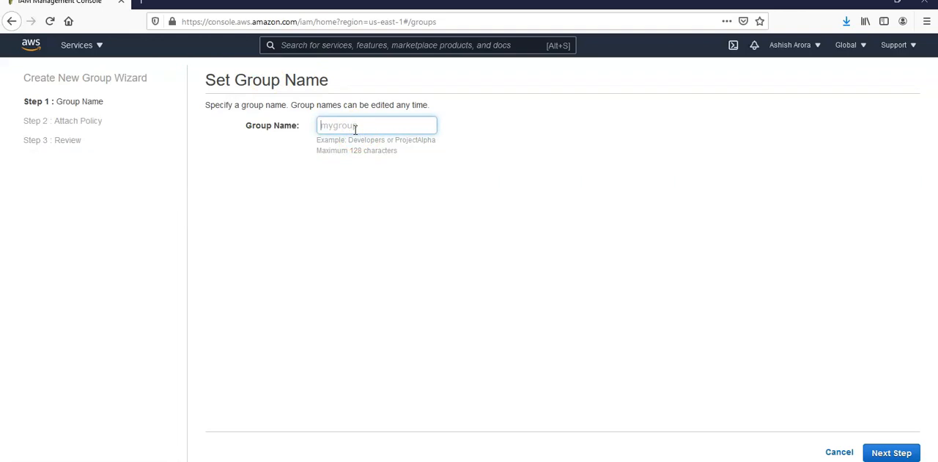
type("MYKMSGROUP")
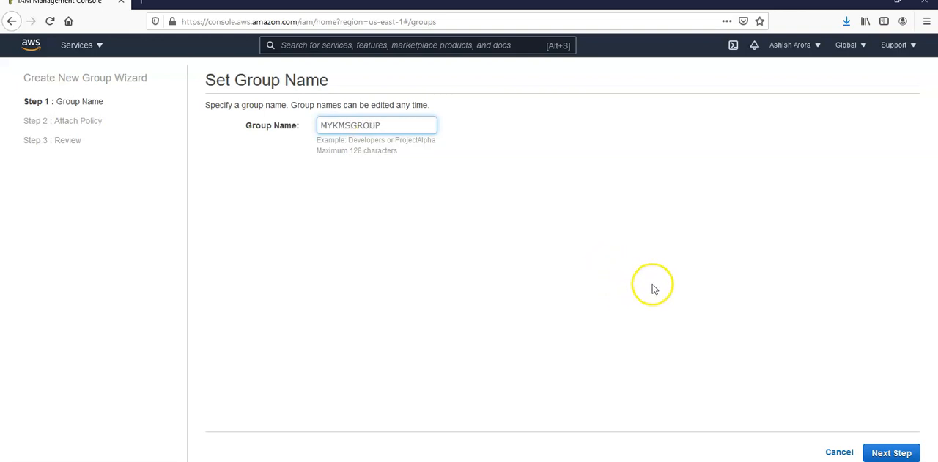
left_click(893, 452)
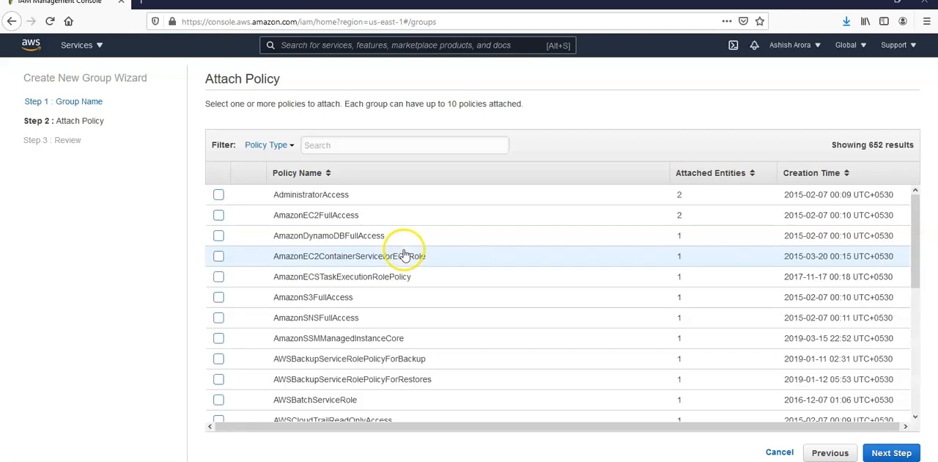
Attach the AdministratorAccess policy to the new group and create the group.
left_click(330, 145)
type("AD")
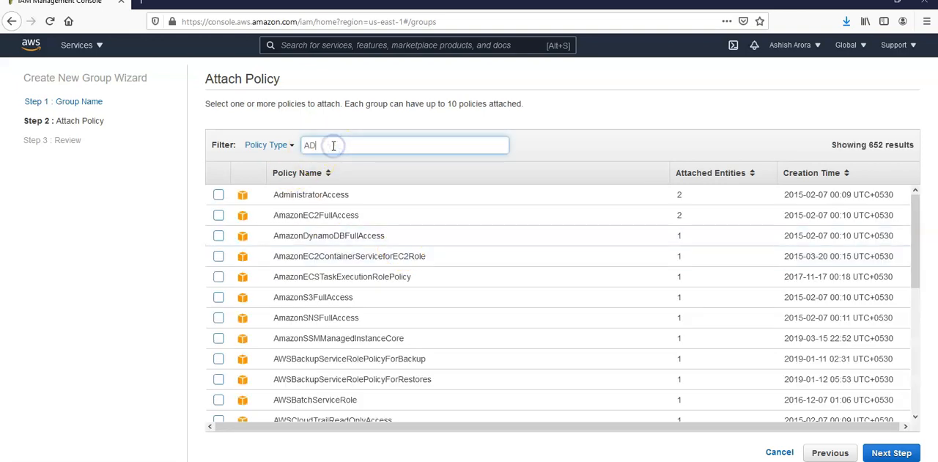
type("MINI")
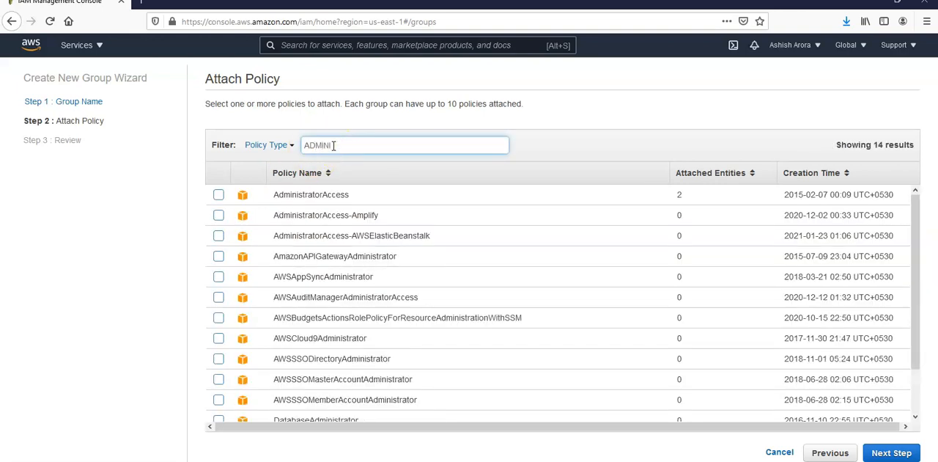
left_click(220, 198)
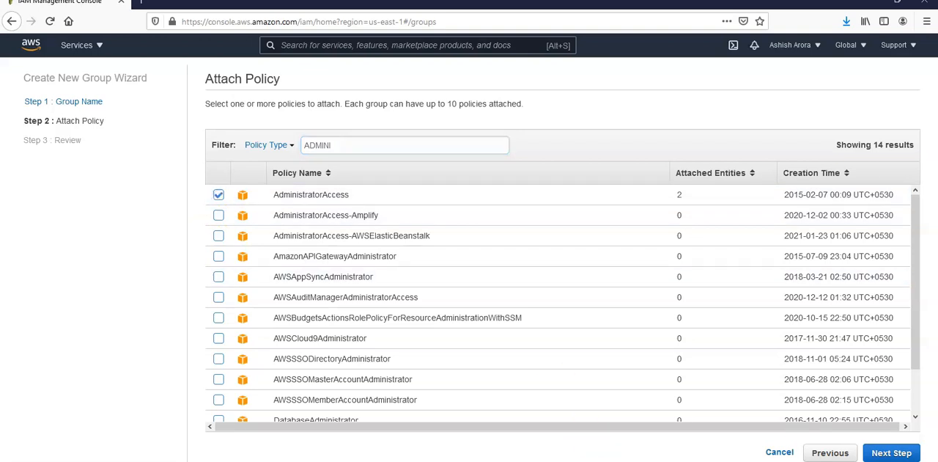
left_click(900, 453)
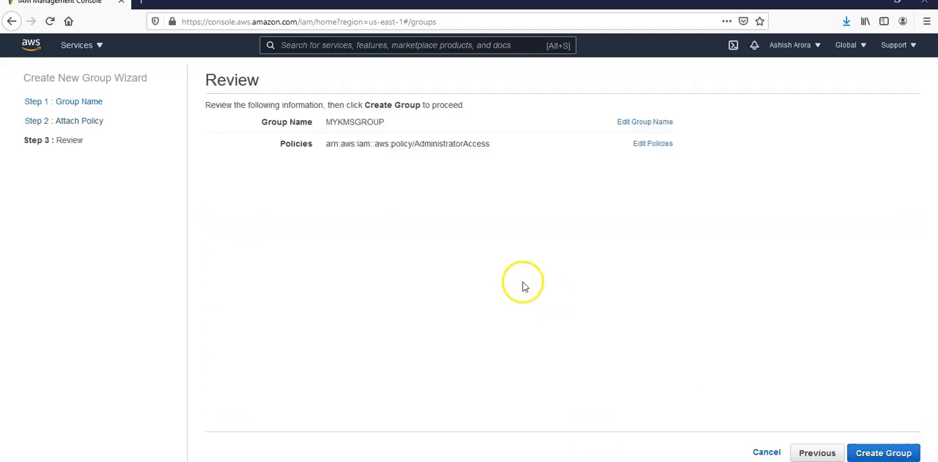
left_click(874, 451)
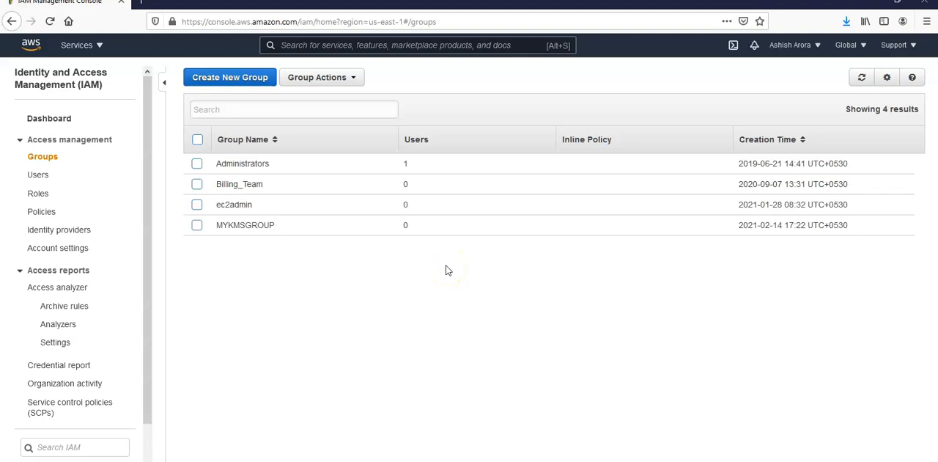
Start adding an IAM user named kmsuser1 with both programmatic access and AWS Management Console access.
left_click(43, 177)
left_click(207, 74)
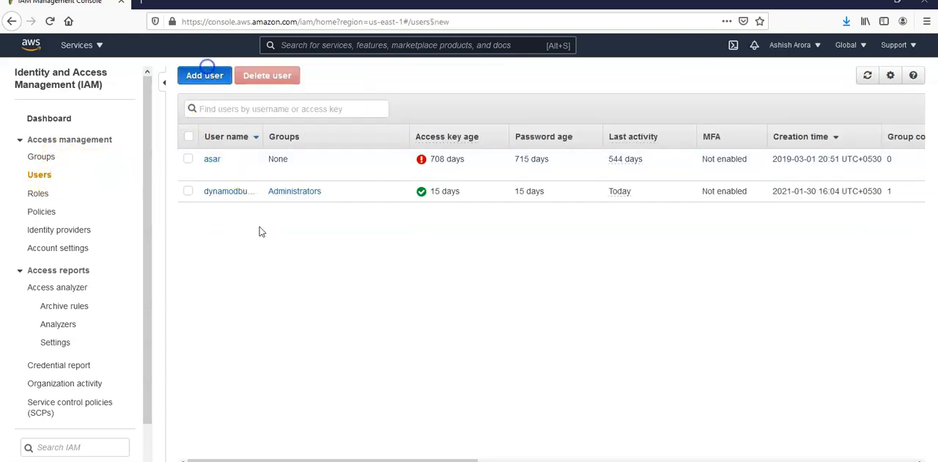
left_click(465, 169)
type("kmsuser1")
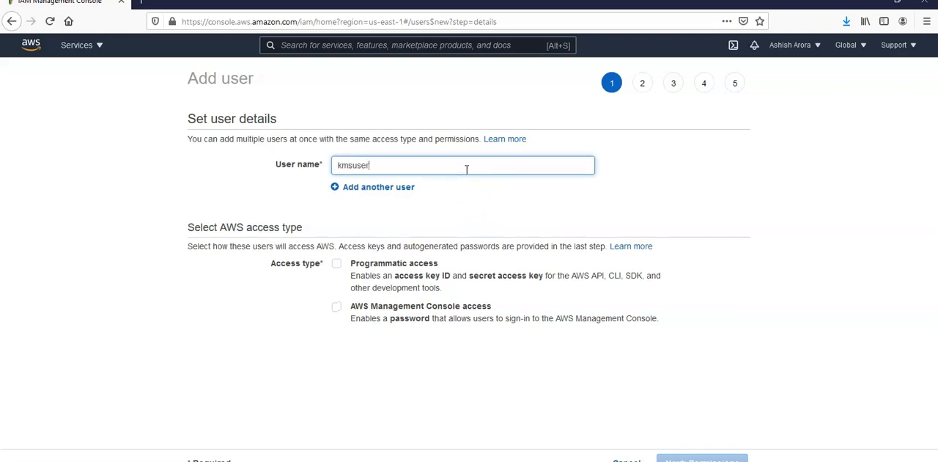
left_click(336, 307)
left_click(335, 268)
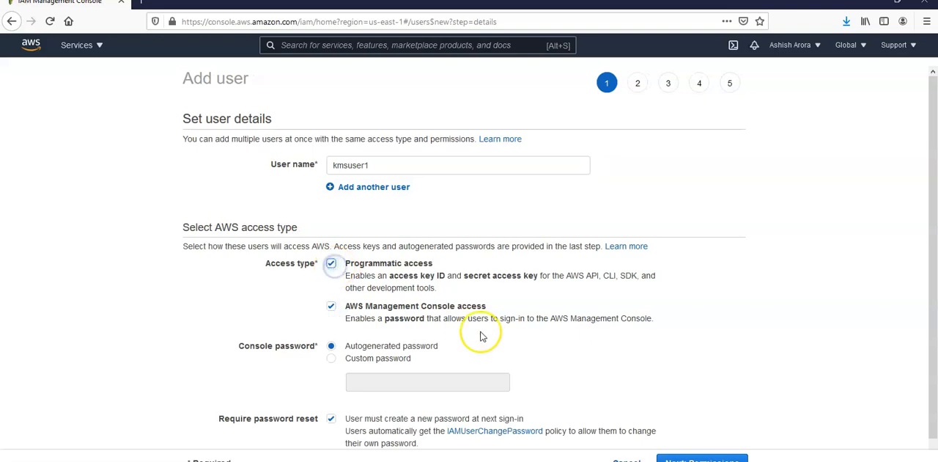
Enter a custom console password for kmsuser1, turn off the required password reset and proceed to permissions.
scroll(482, 333, "down", 1)
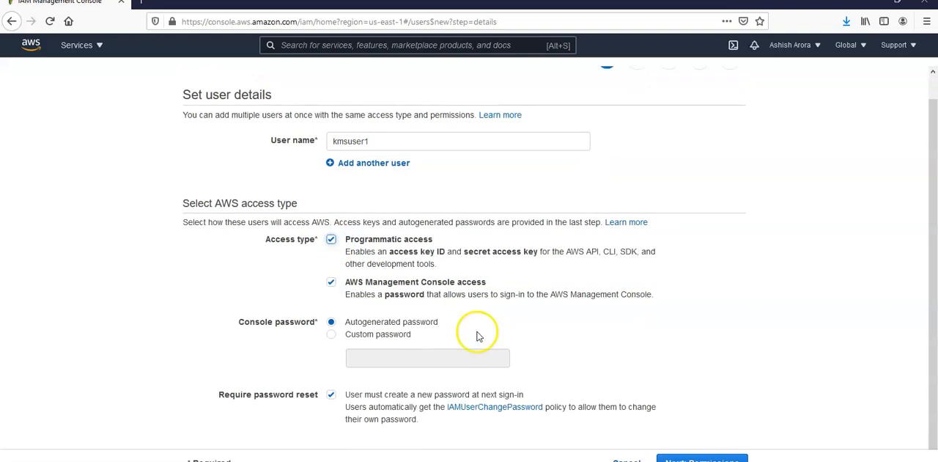
left_click(393, 334)
left_click(390, 356)
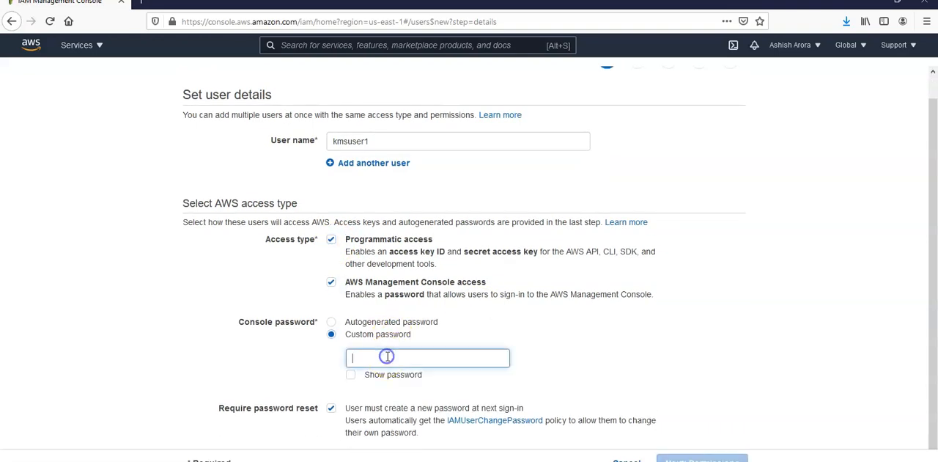
type("**********")
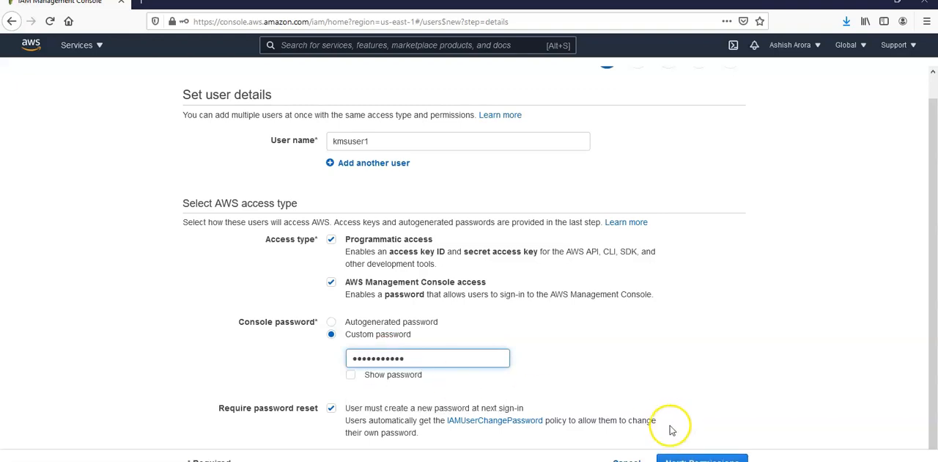
left_click(331, 410)
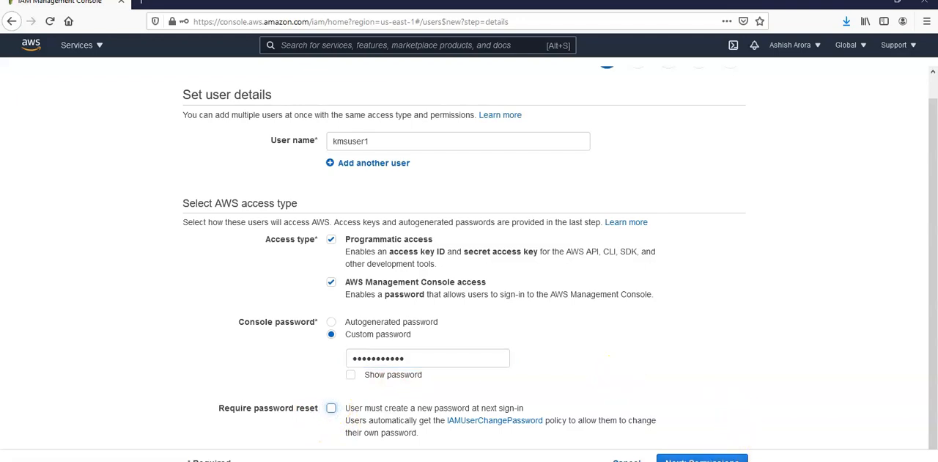
left_click(702, 459)
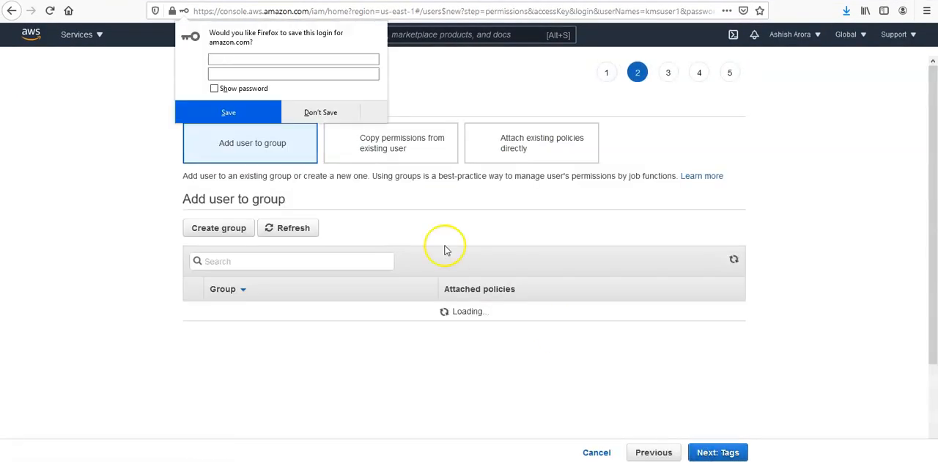
Decline saving the login, add kmsuser1 to MYKMSGROUP and create the user without tags.
left_click(318, 112)
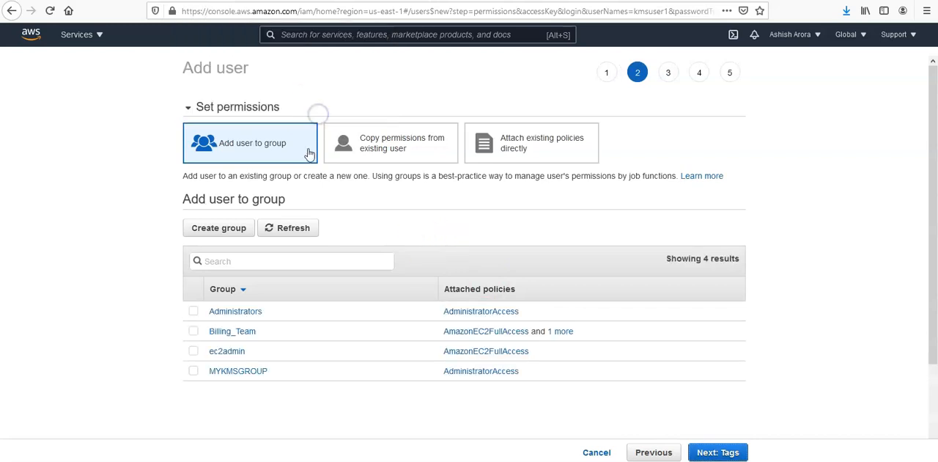
left_click(192, 371)
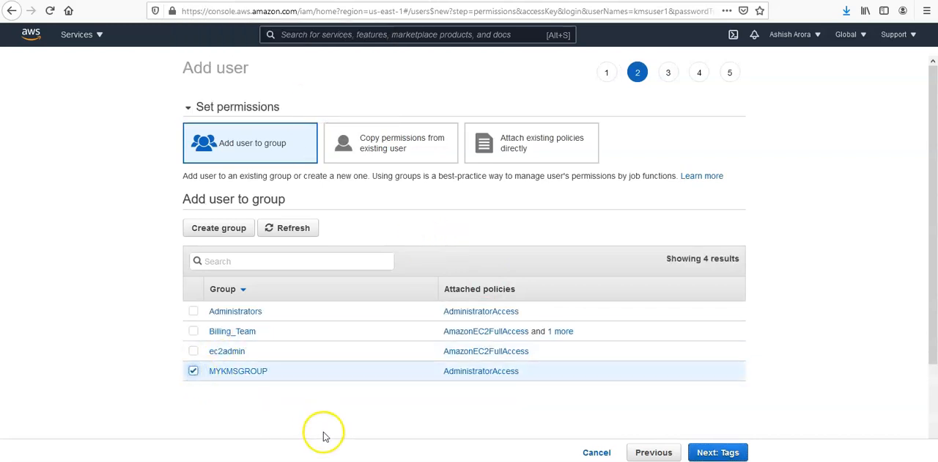
left_click(715, 453)
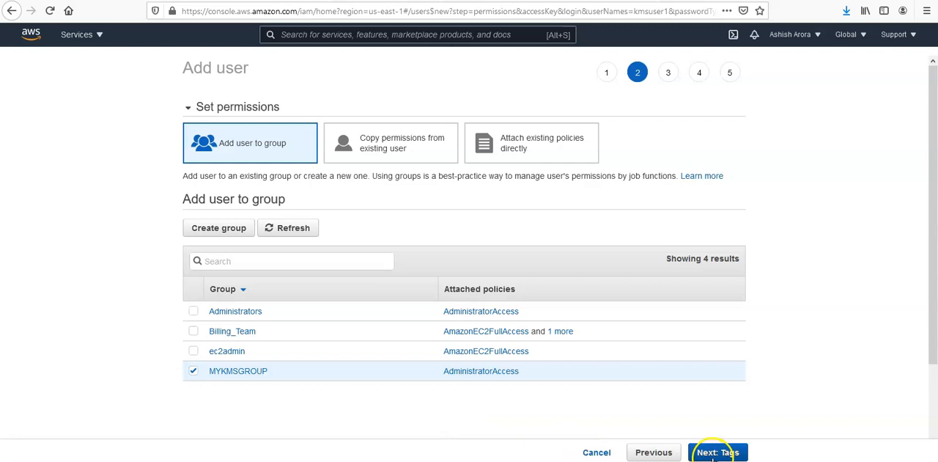
left_click(712, 454)
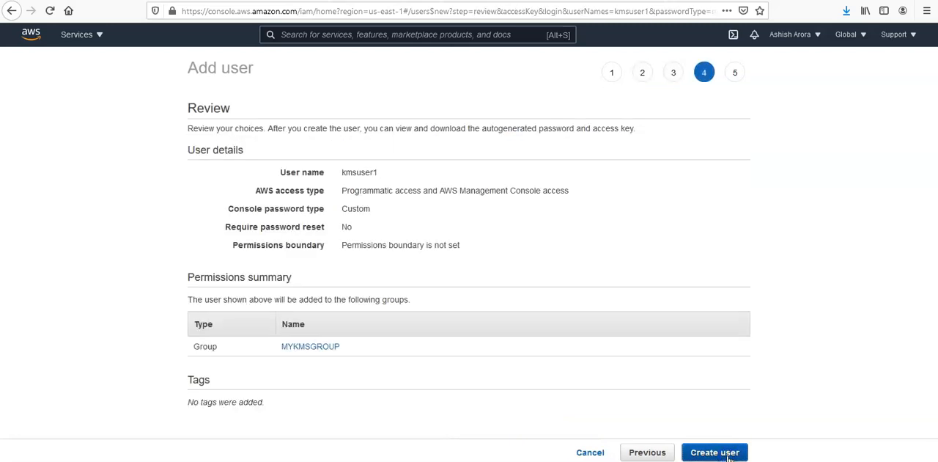
left_click(729, 454)
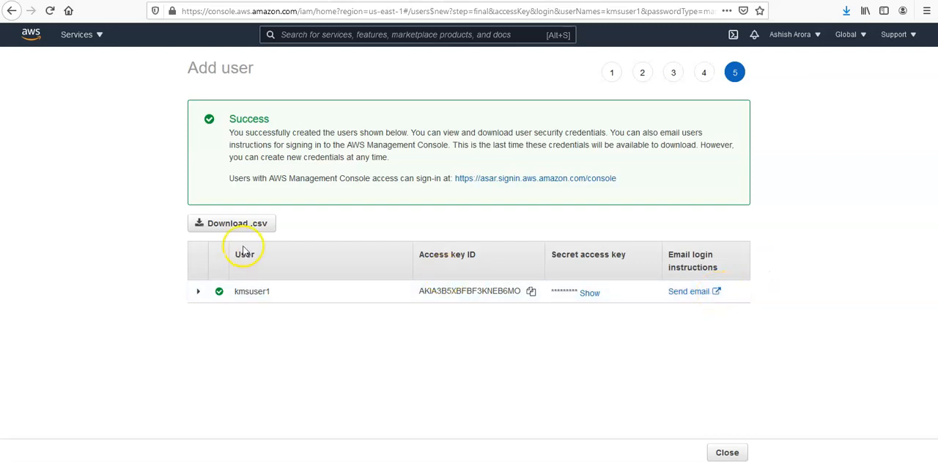
Download the new user's credentials as a .csv file and return to the users list.
left_click(245, 224)
left_click(514, 312)
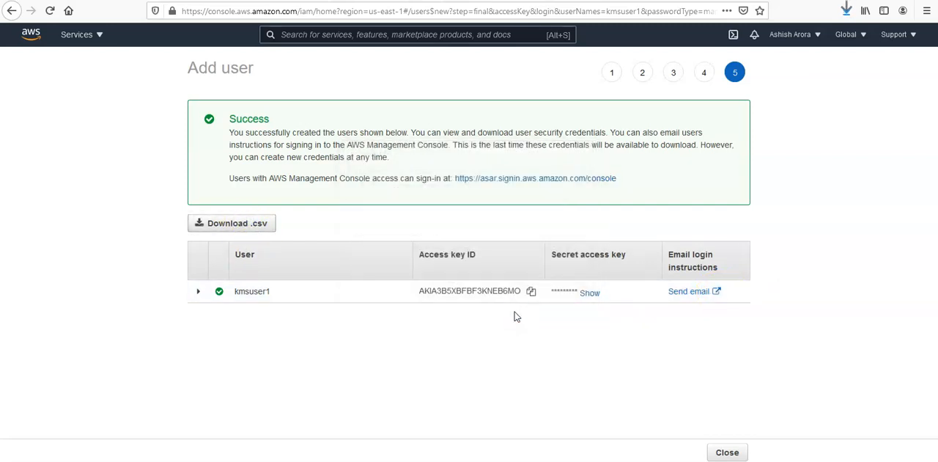
left_click(731, 452)
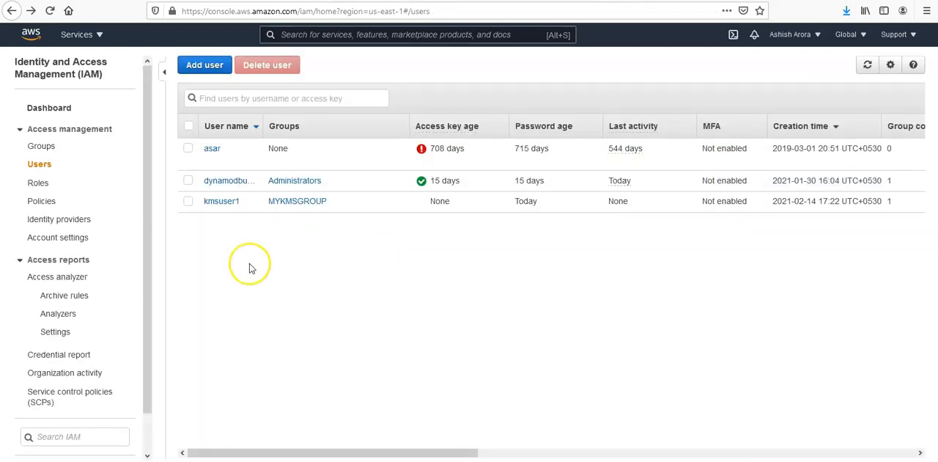
left_click(315, 287)
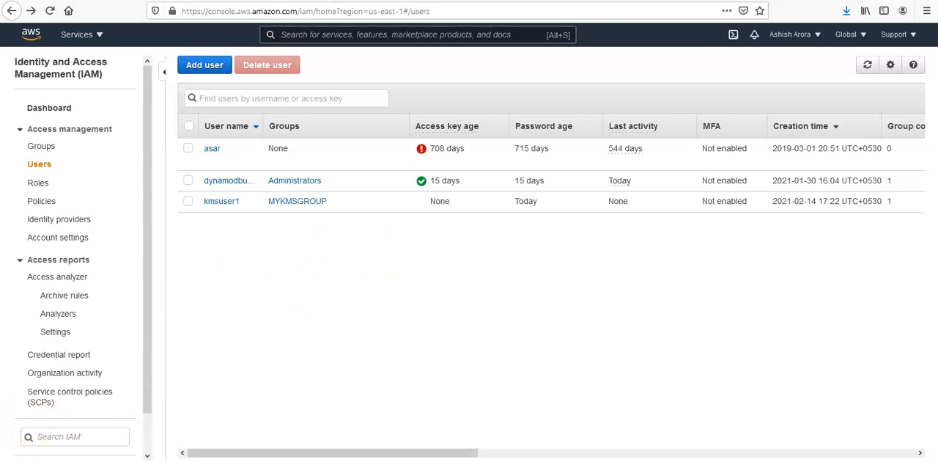
Start adding a second IAM user named kmsuser2 with programmatic access and AWS Management Console access.
left_click(208, 65)
left_click(441, 151)
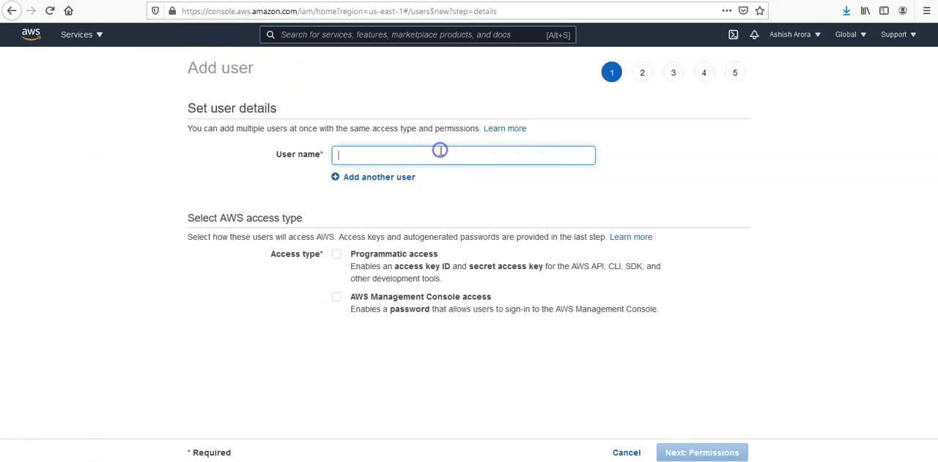
type("kmsuser2")
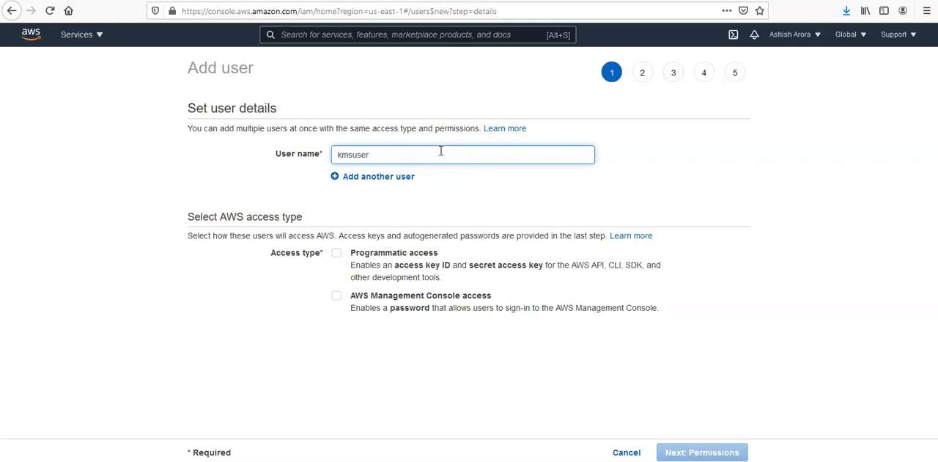
left_click(336, 252)
left_click(336, 296)
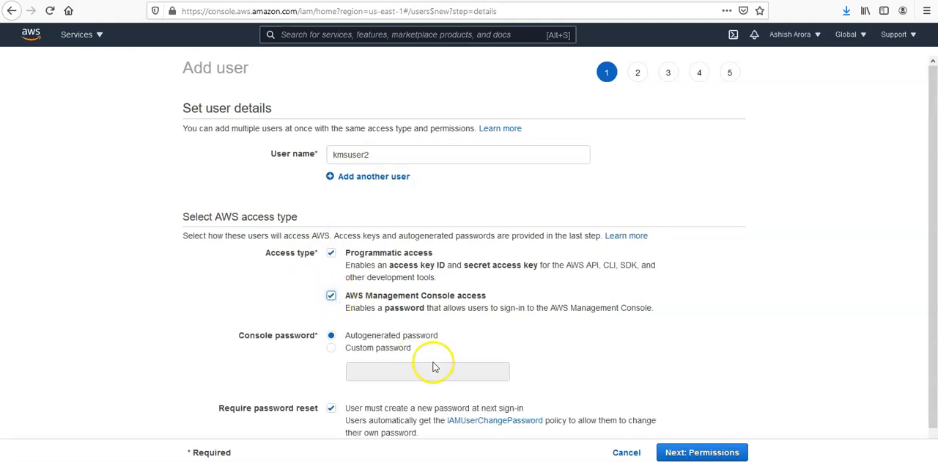
Enter a custom console password for kmsuser2, turn off the required password reset and proceed to permissions.
scroll(433, 366, "down", 1)
left_click(331, 324)
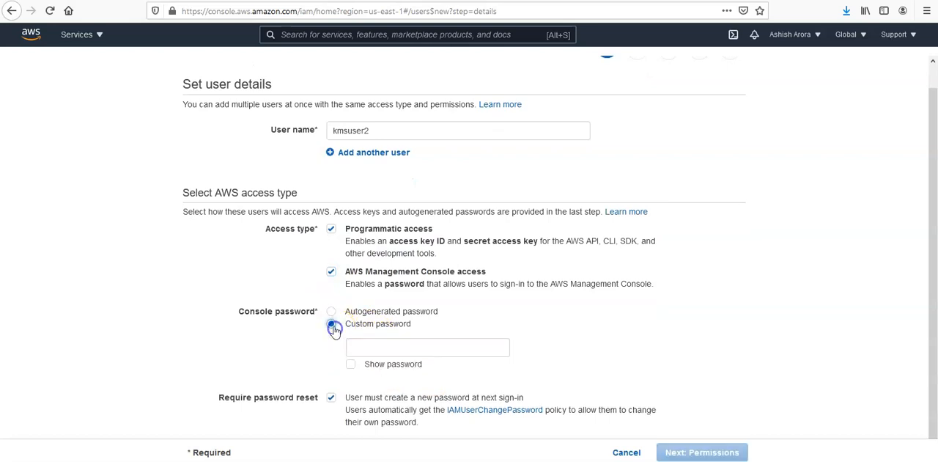
left_click(414, 349)
type("•••••••••")
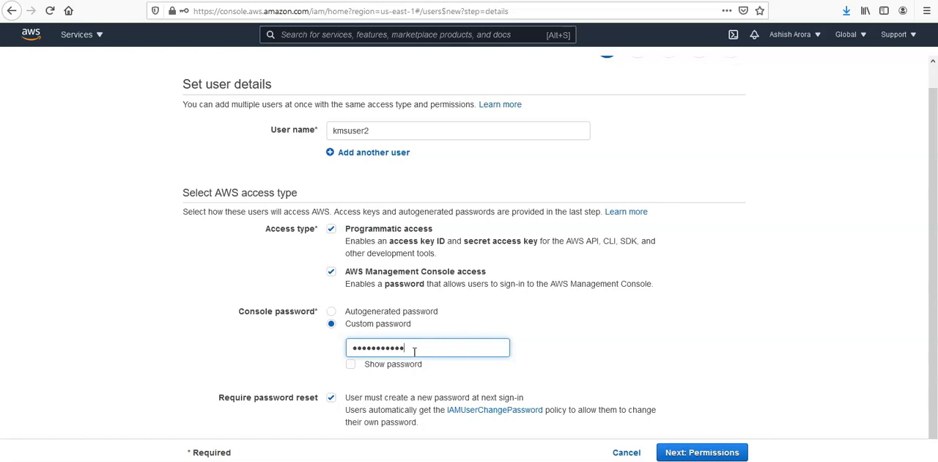
scroll(681, 362, "down", 1)
left_click(333, 385)
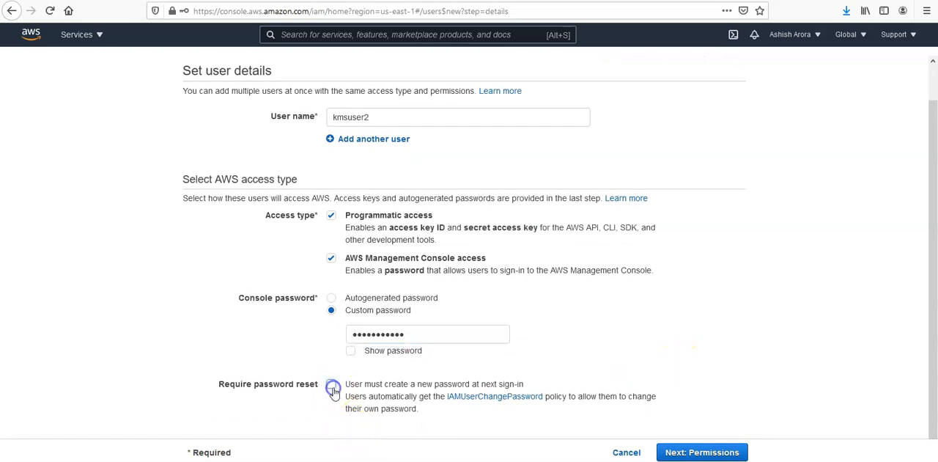
left_click(706, 452)
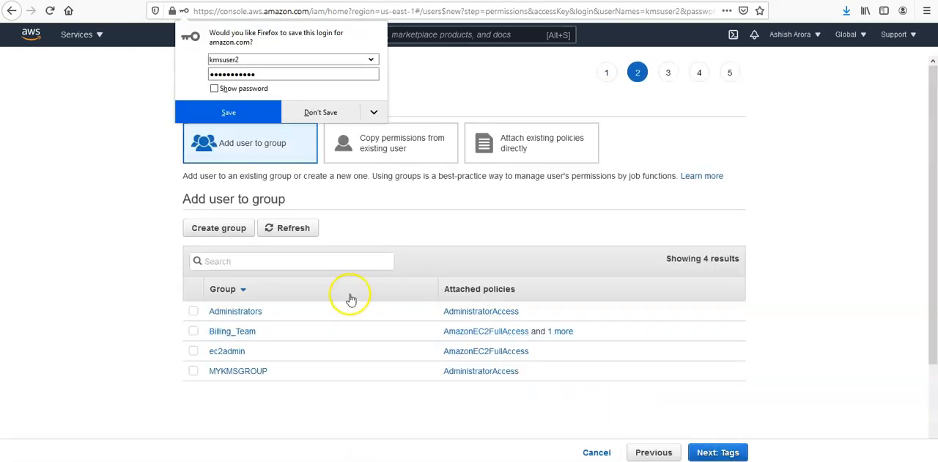
Decline saving the login, add kmsuser2 to MYKMSGROUP and create the user without tags.
left_click(321, 112)
left_click(194, 373)
left_click(728, 452)
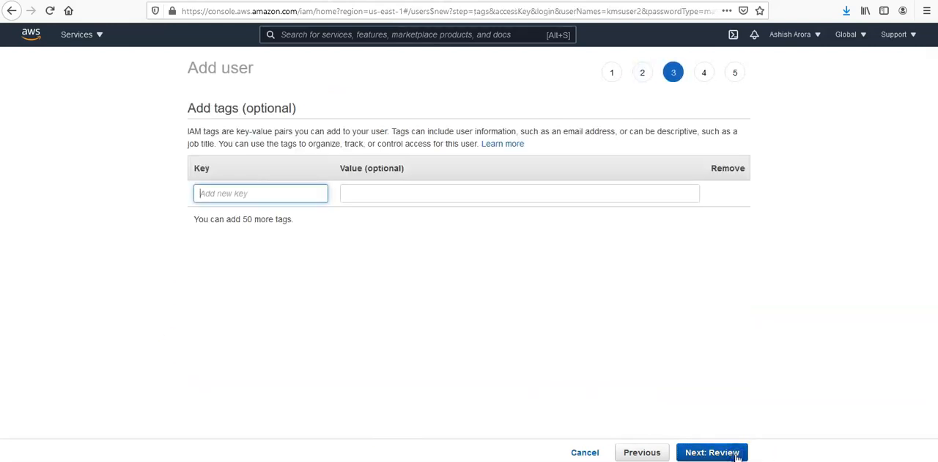
left_click(738, 455)
left_click(737, 454)
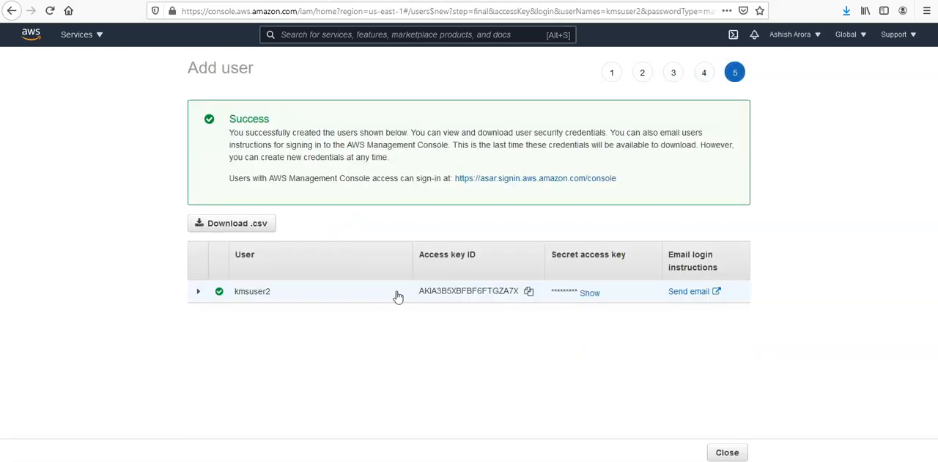
Save kmsuser2's credentials as a .csv file and return to the users list.
left_click(249, 226)
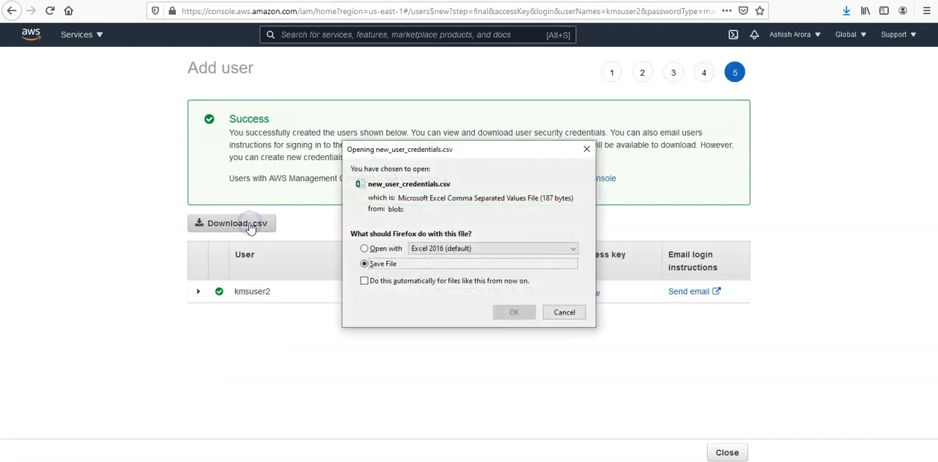
left_click(514, 312)
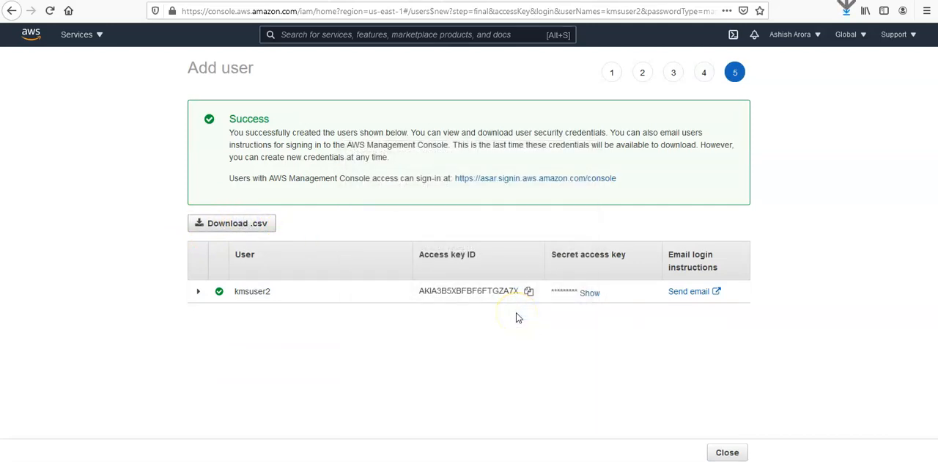
left_click(722, 452)
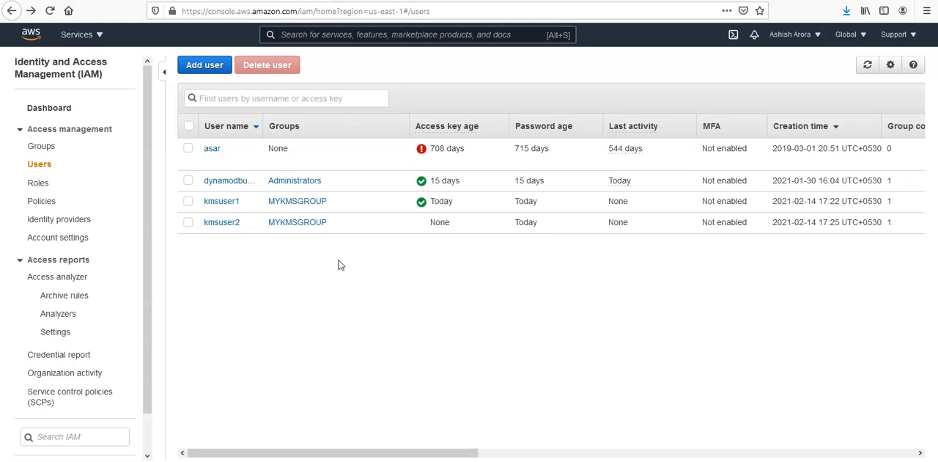
Start creating a customer managed key in KMS, keeping the Symmetric key type and KMS as key material origin.
left_click(82, 434)
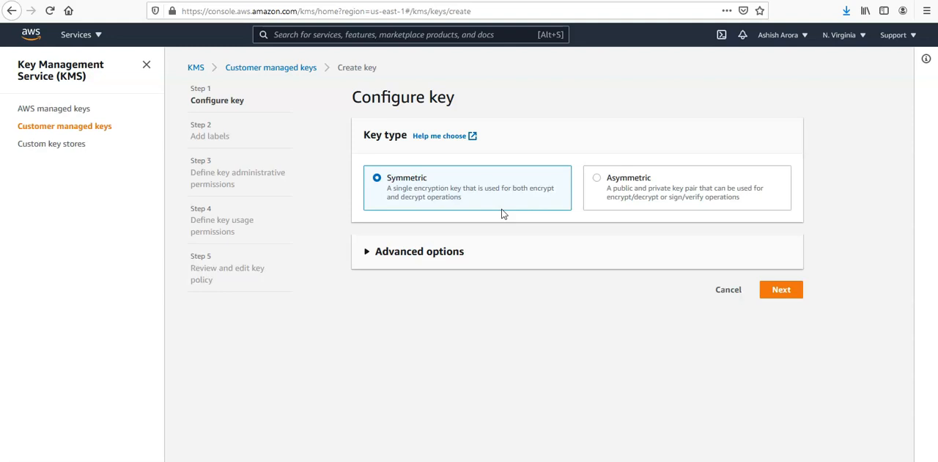
left_click(400, 258)
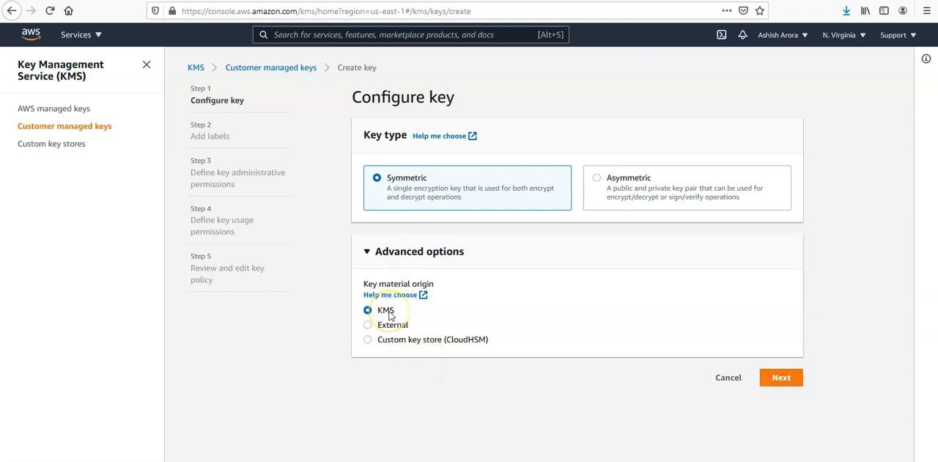
left_click(784, 380)
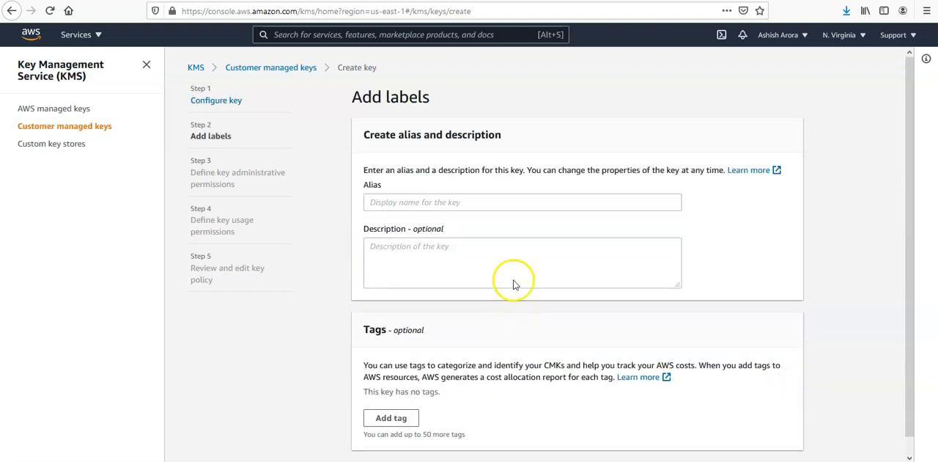
Set the key's alias to mykmskey1 without a description or tags and proceed to administrative permissions.
left_click(495, 203)
type("MYKMSKEY1")
left_click(452, 257)
double_click(458, 203)
type("mykmskey1")
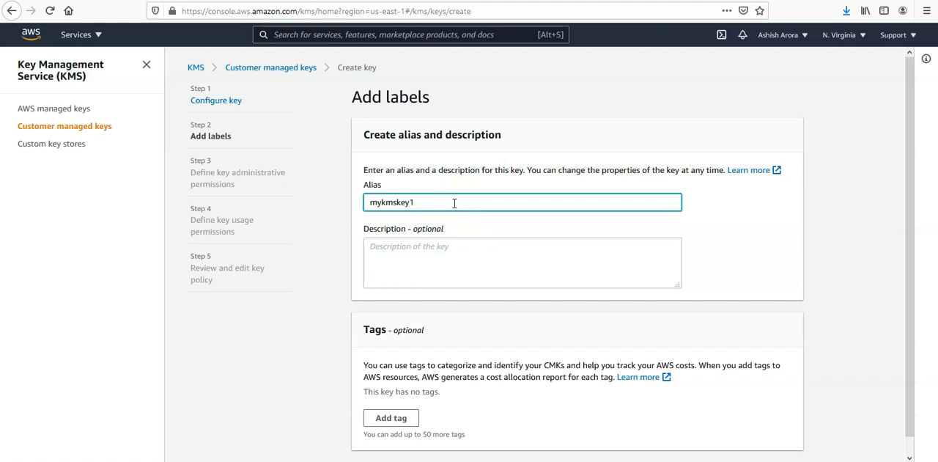
scroll(676, 283, "down", 1)
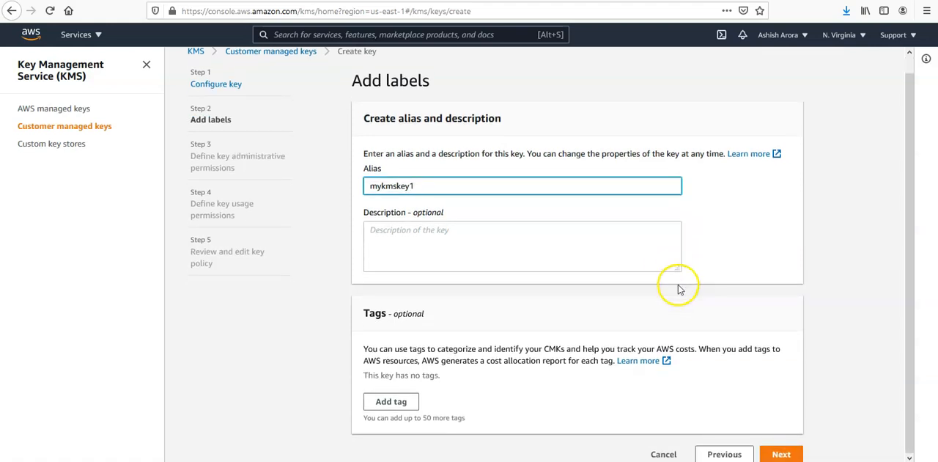
left_click(782, 454)
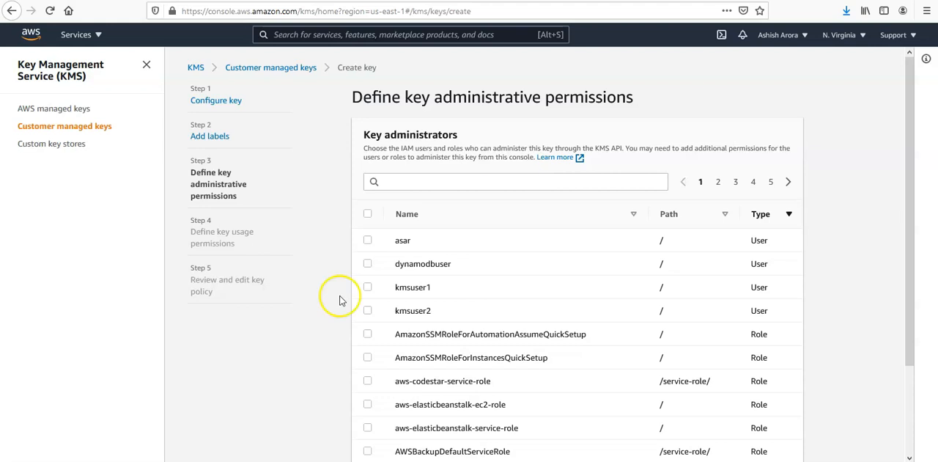
Assign kmsuser1 and kmsuser2 as key administrators, keep key deletion allowed and proceed to usage permissions.
left_click(368, 287)
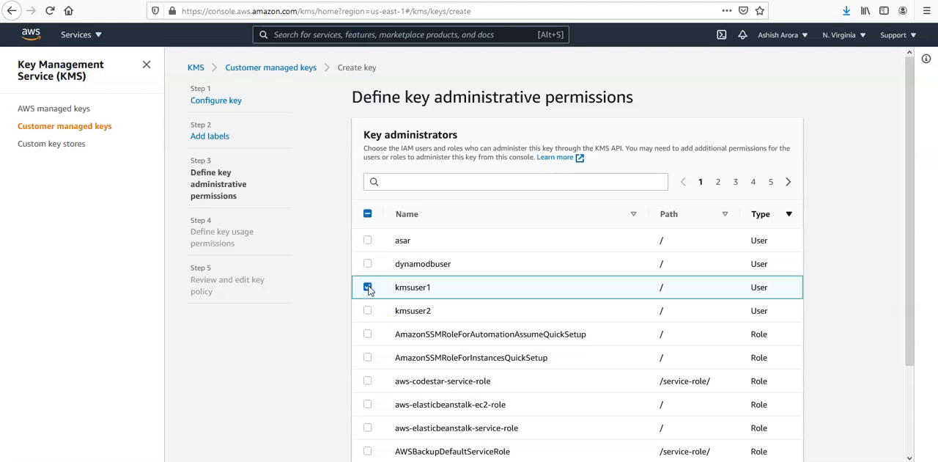
left_click(367, 311)
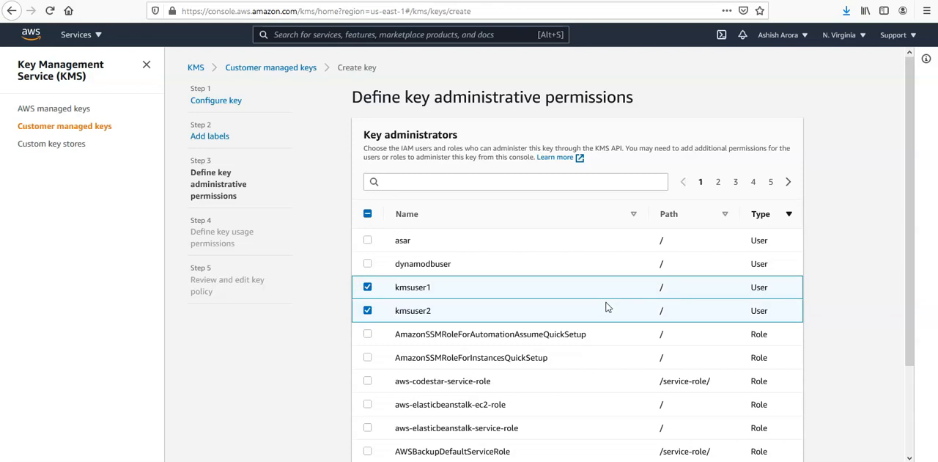
scroll(607, 306, "down", 3)
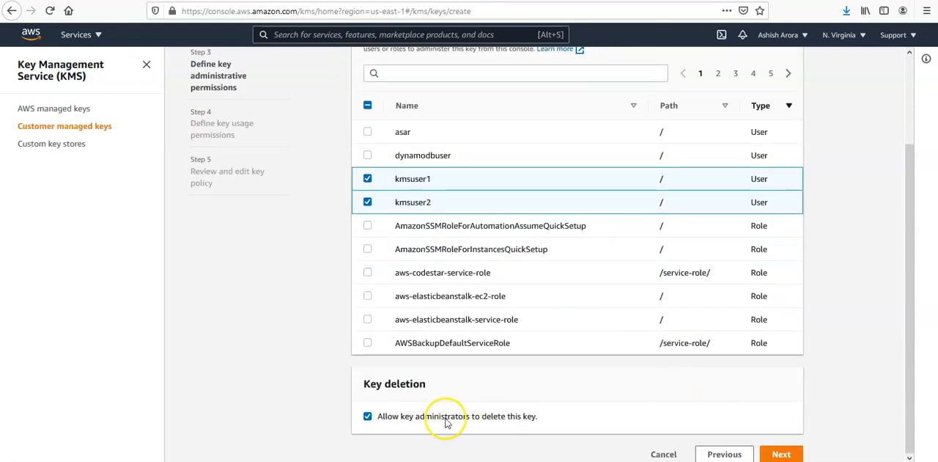
left_click(782, 455)
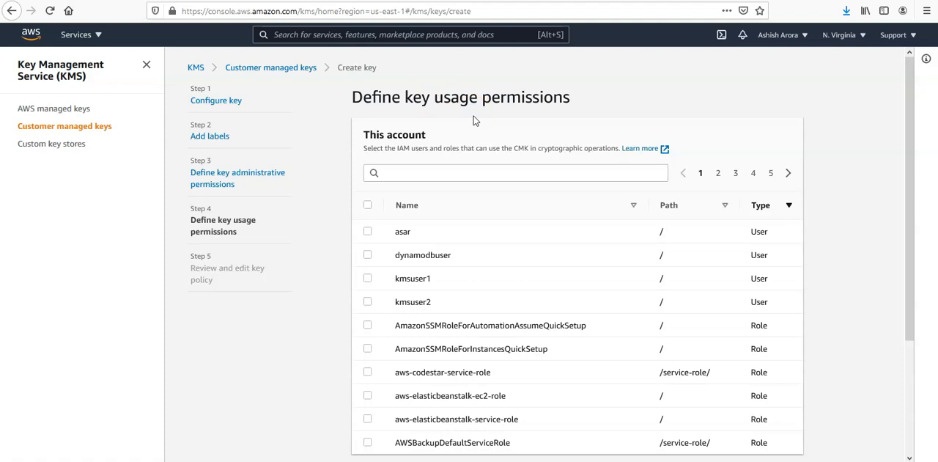
Grant kmsuser1 and kmsuser2 permission to use the key, add no other AWS accounts and proceed to the policy review.
left_click(367, 278)
left_click(367, 301)
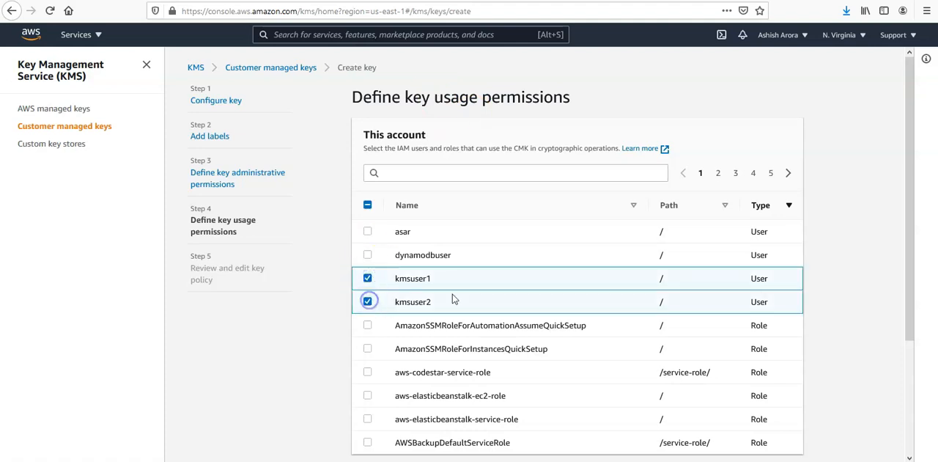
scroll(452, 298, "down", 4)
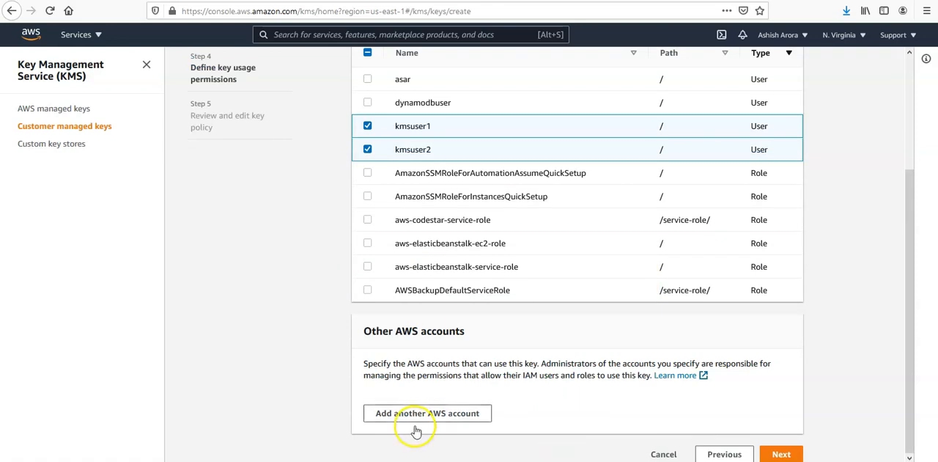
left_click(797, 455)
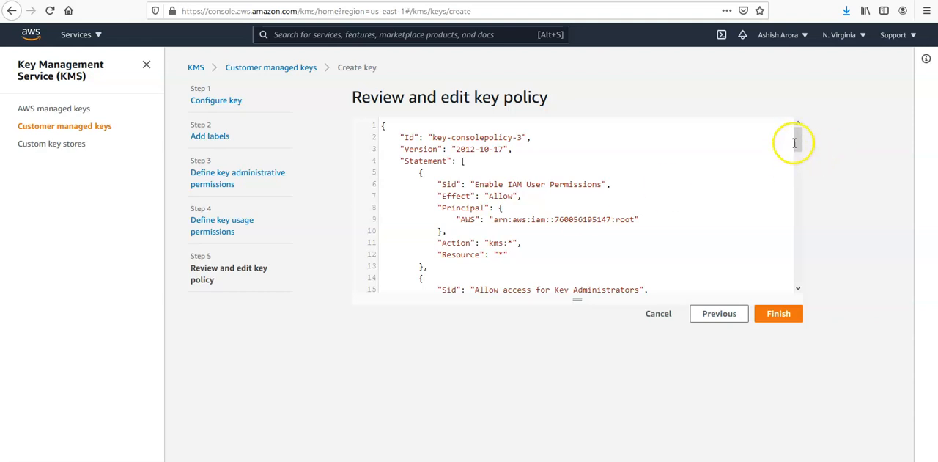
Examine the key policy's statements, including the root account permissions and the key administrators' principals, through to the end.
left_click_drag(800, 147, 803, 137)
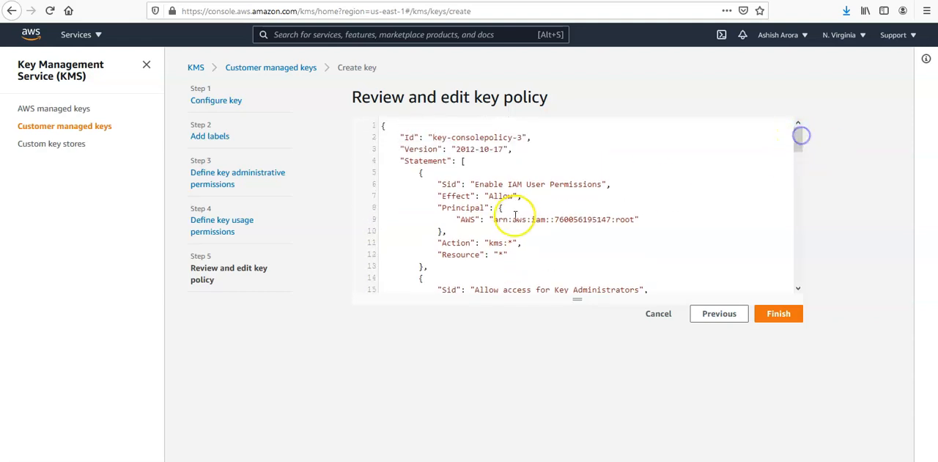
scroll(540, 250, "down", 3)
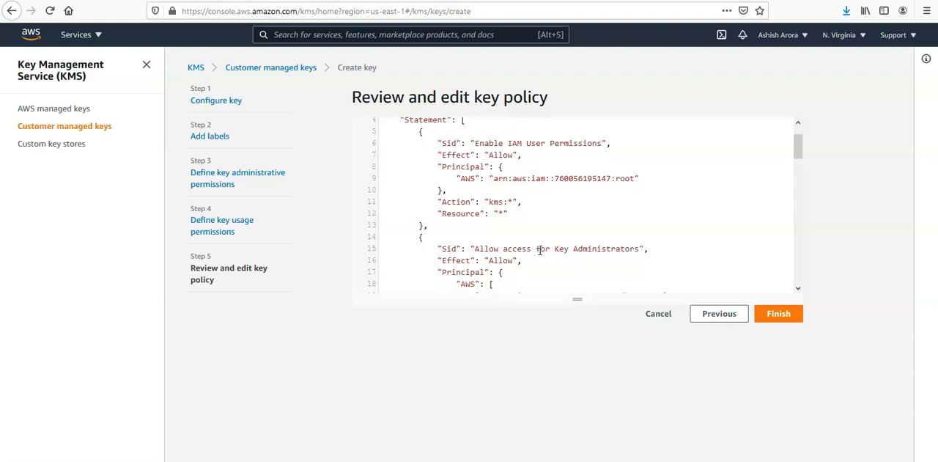
left_click_drag(489, 188, 519, 189)
scroll(599, 195, "down", 3)
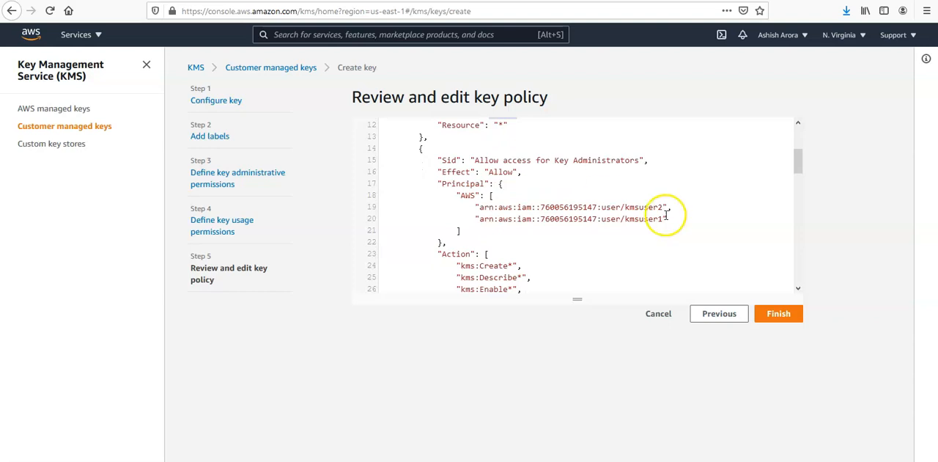
left_click_drag(663, 207, 482, 208)
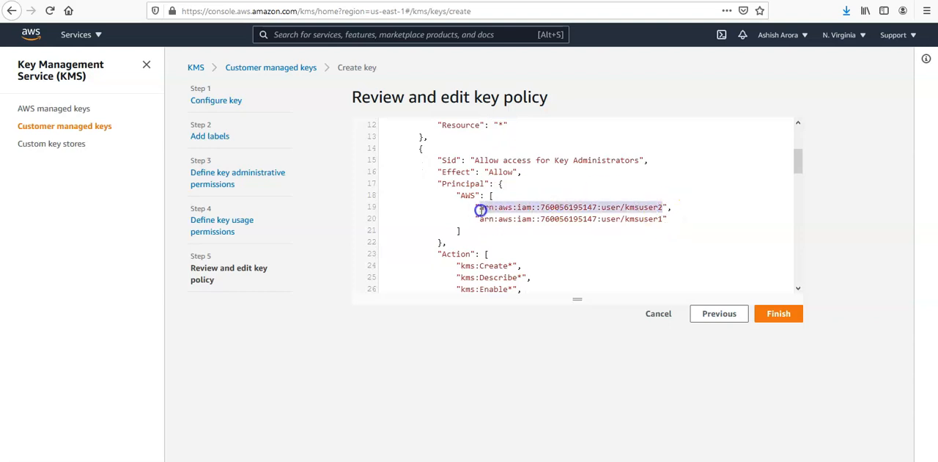
left_click_drag(801, 161, 802, 272)
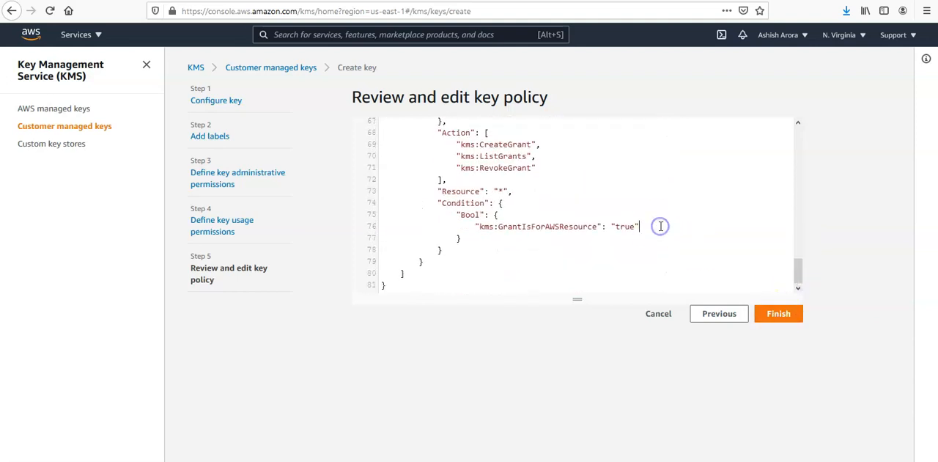
Copy the entire key policy and open Notepad++.
key("ctrl+a")
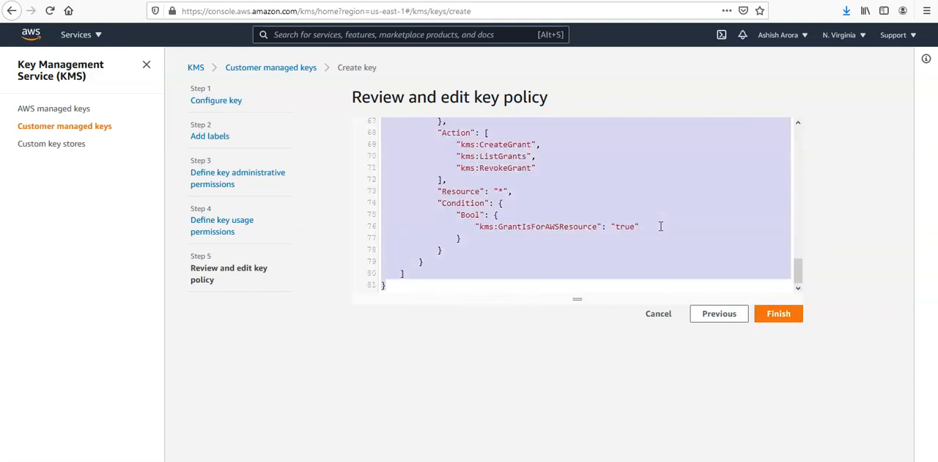
key("super")
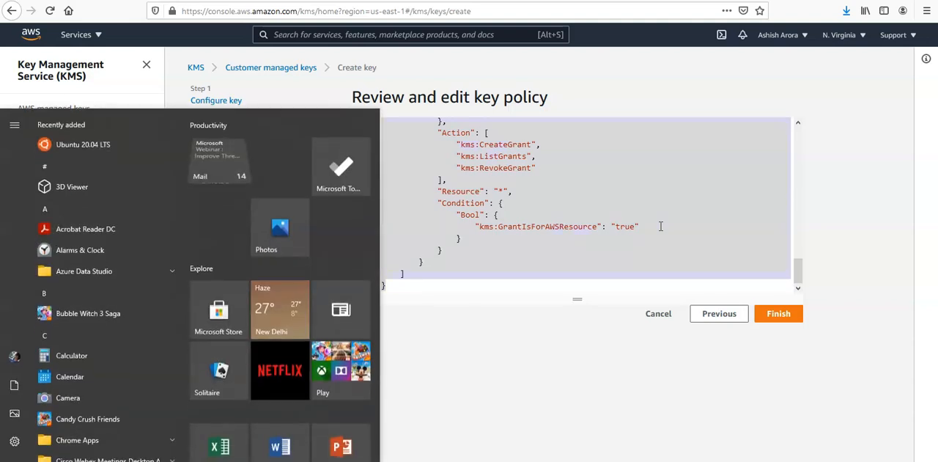
type("notepad")
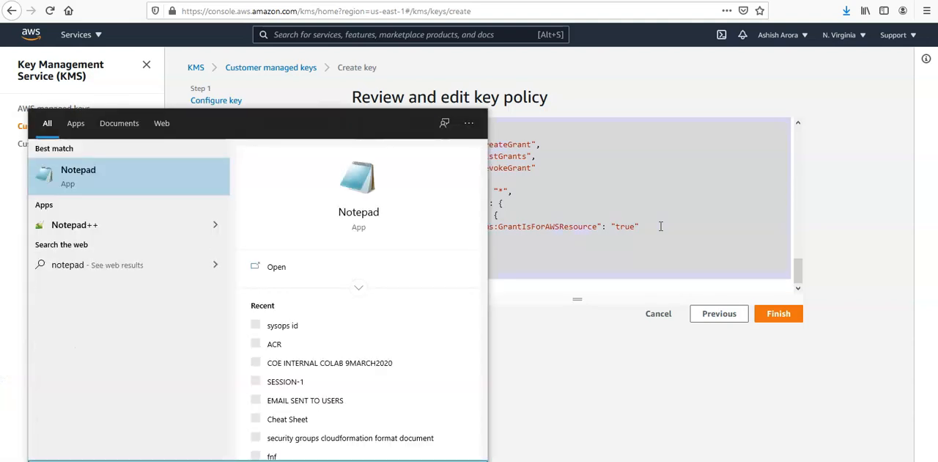
left_click(153, 242)
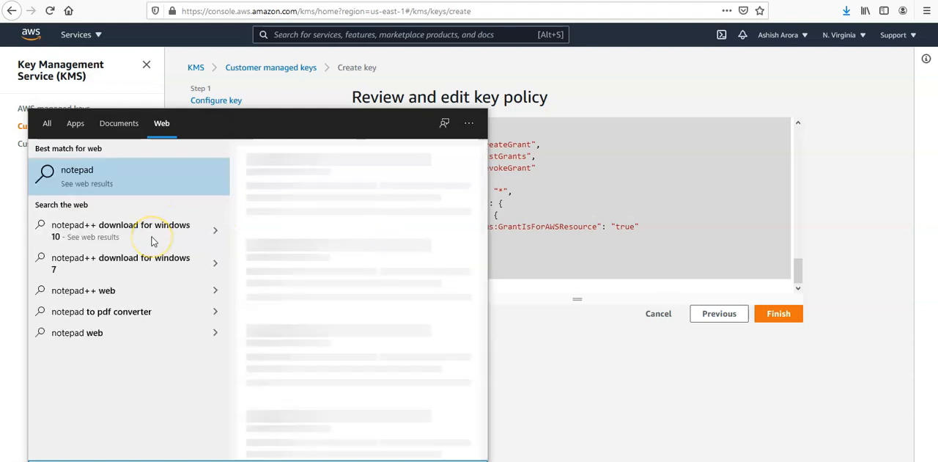
key("BackSpace")
key("BackSpace")
key("BackSpace")
key("BackSpace")
key("BackSpace")
key("BackSpace")
key("BackSpace")
type("notepad")
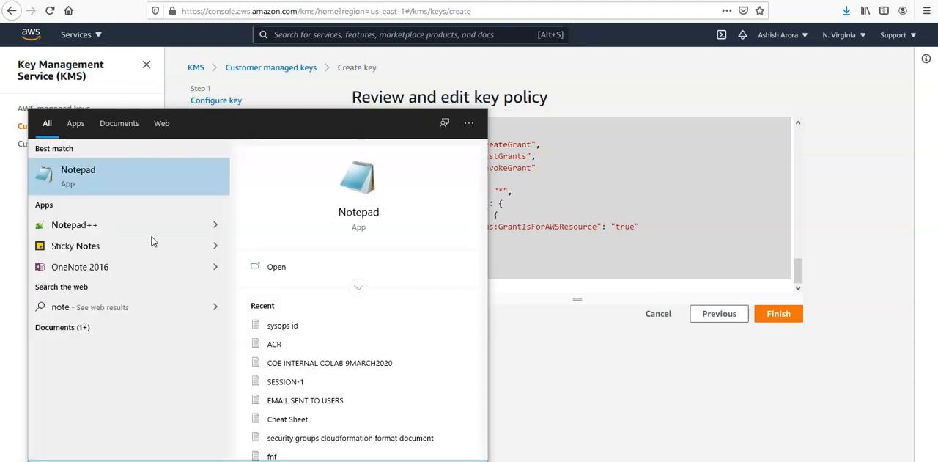
left_click(115, 232)
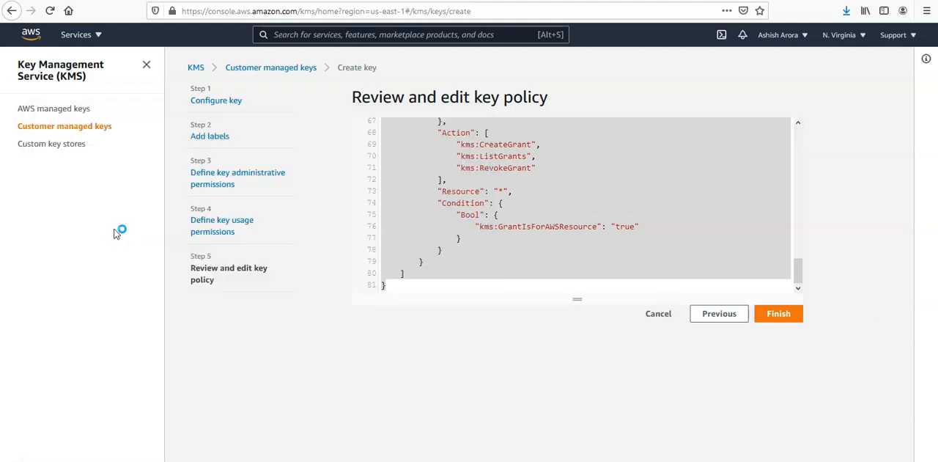
Paste the copied key policy into a new Notepad++ document and save it as a new file.
left_click(519, 207)
left_click(110, 461)
key("ctrl+v")
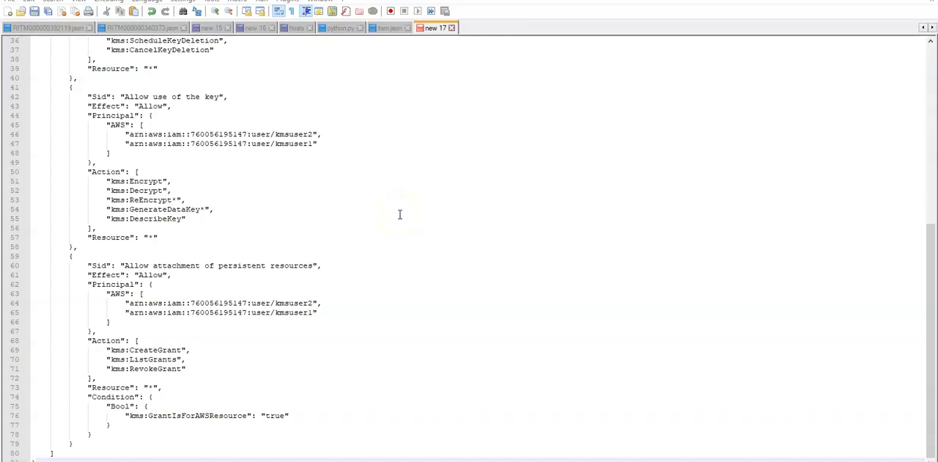
left_click(10, 3)
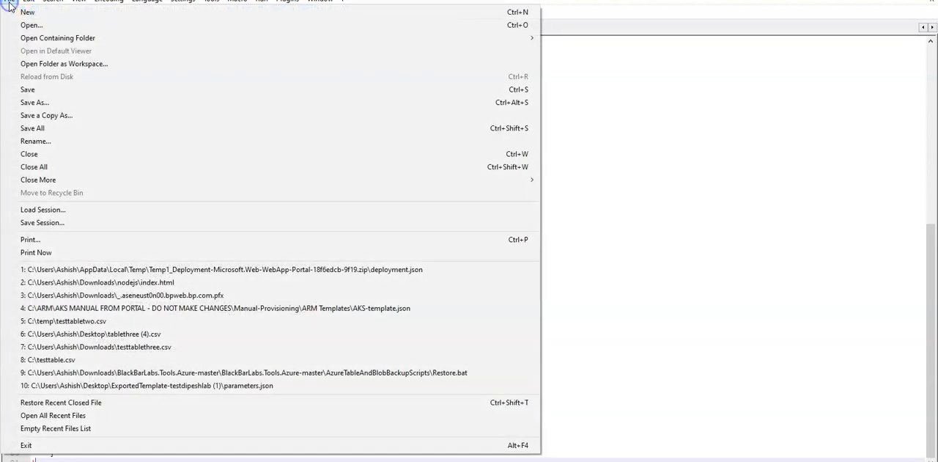
left_click(50, 103)
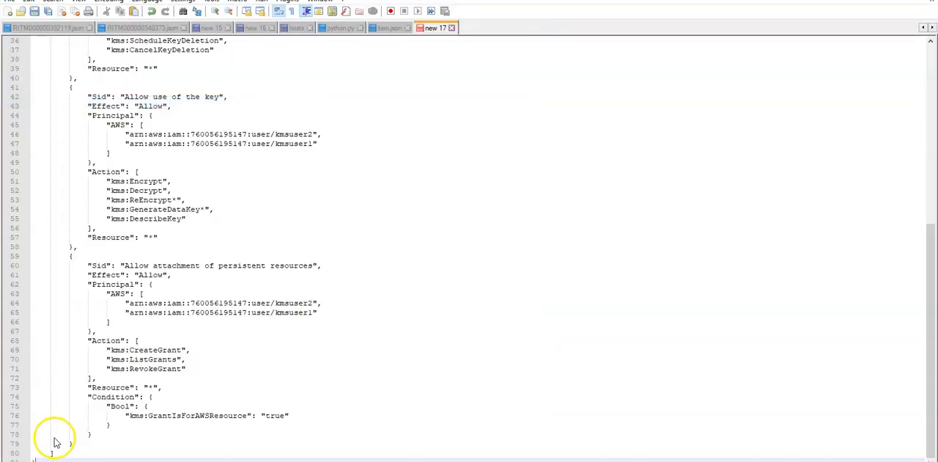
Switch back to the KMS console in Firefox and finish creating the key with the reviewed policy.
key("alt+Tab")
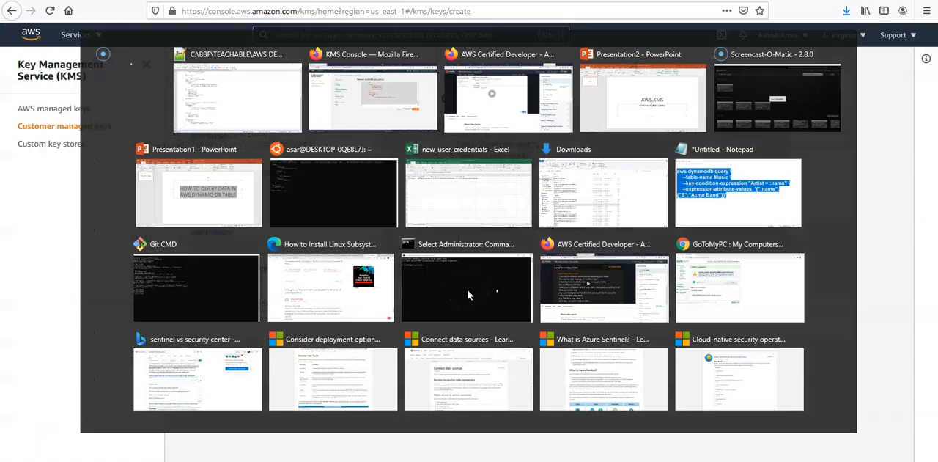
left_click(781, 315)
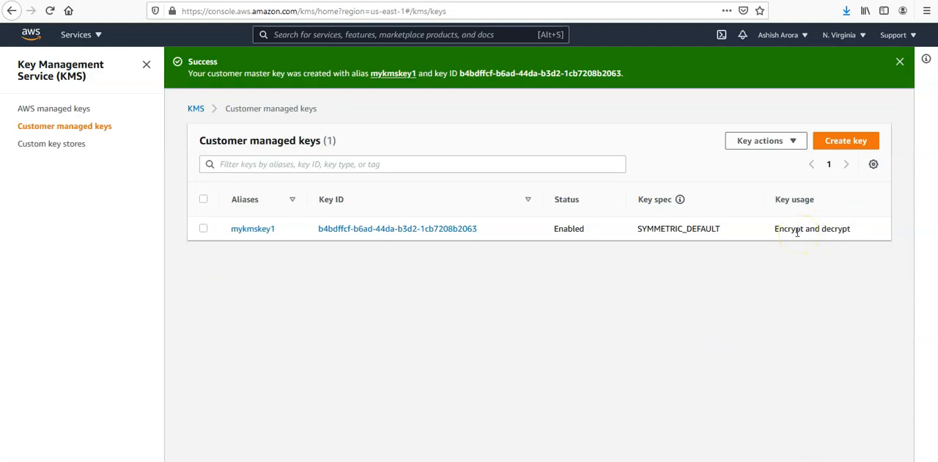
Select mykmskey1 in the customer managed keys list and view the actions available for it.
left_click(785, 140)
left_click(279, 429)
left_click(203, 228)
left_click(761, 144)
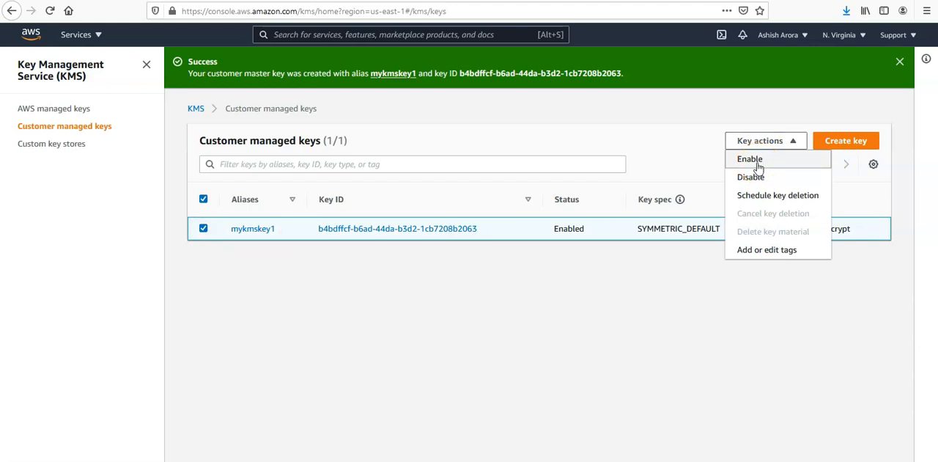
left_click(371, 288)
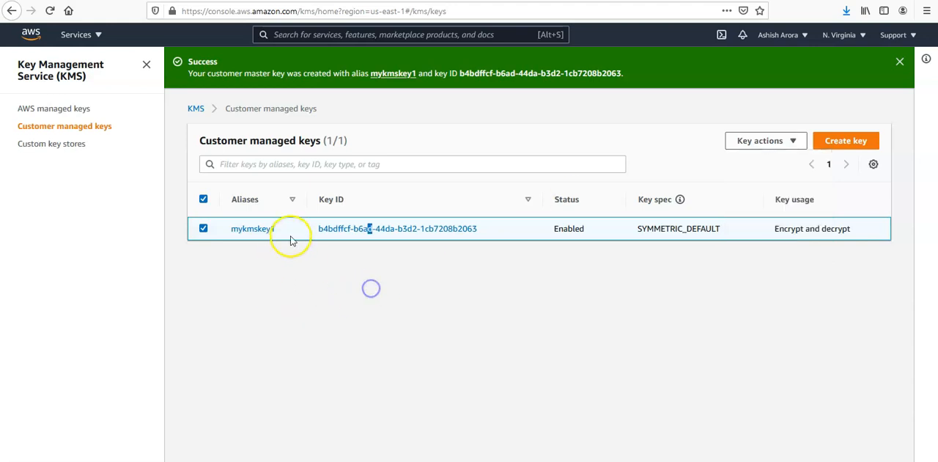
Open the details of mykmskey1 and review its key administrators, key deletion setting and key users.
left_click(243, 228)
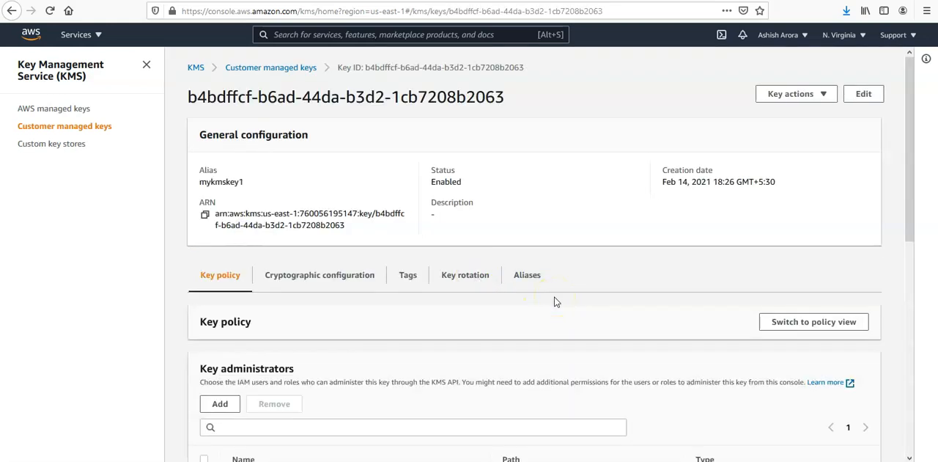
scroll(555, 302, "down", 3)
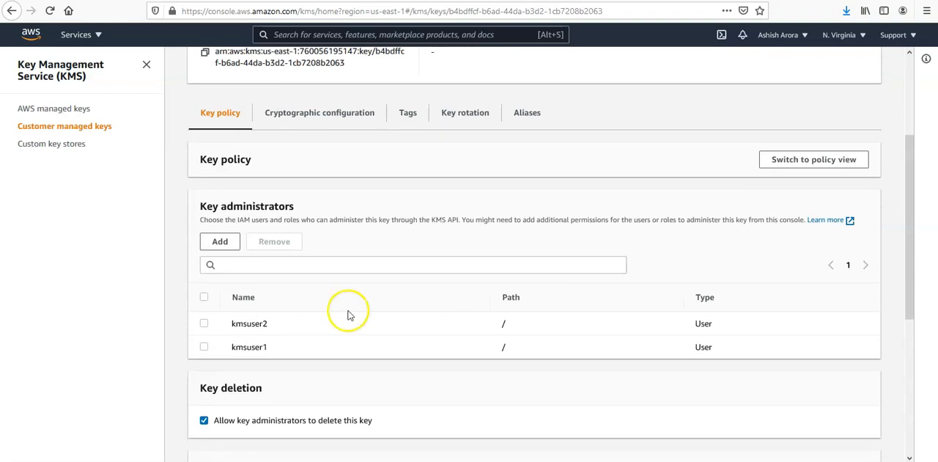
left_click(204, 347)
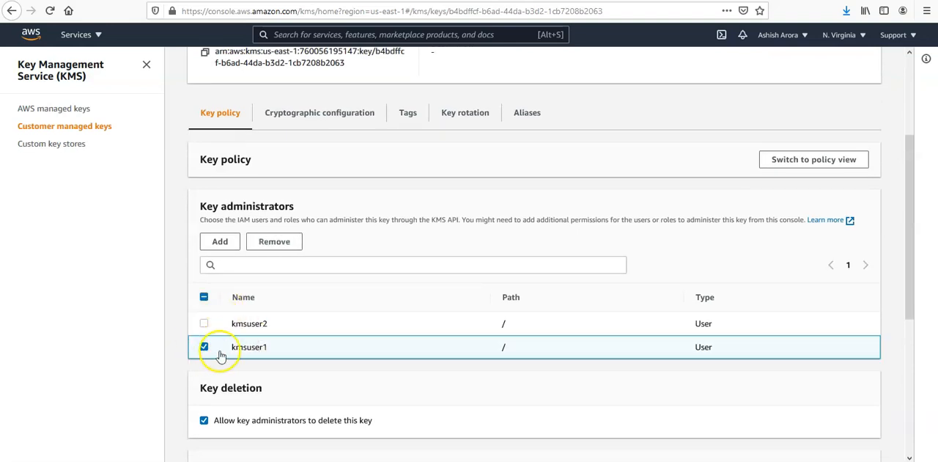
left_click(295, 247)
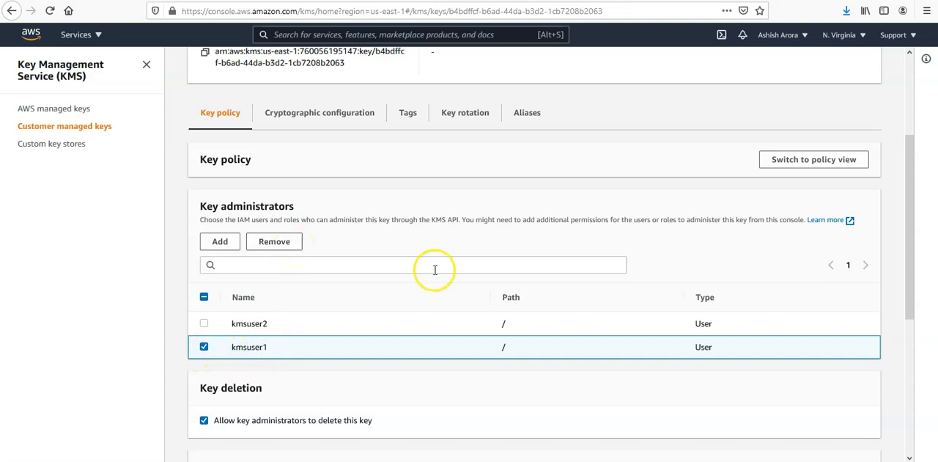
scroll(433, 271, "down", 3)
scroll(433, 275, "down", 3)
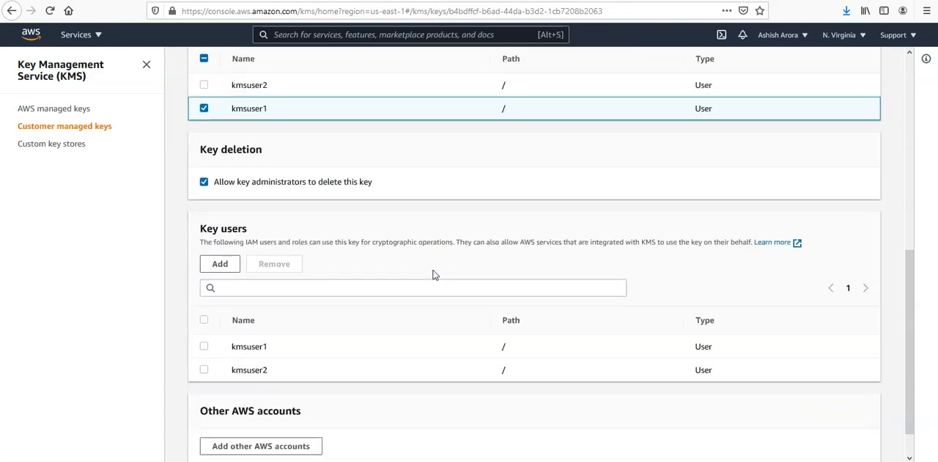
scroll(306, 351, "down", 1)
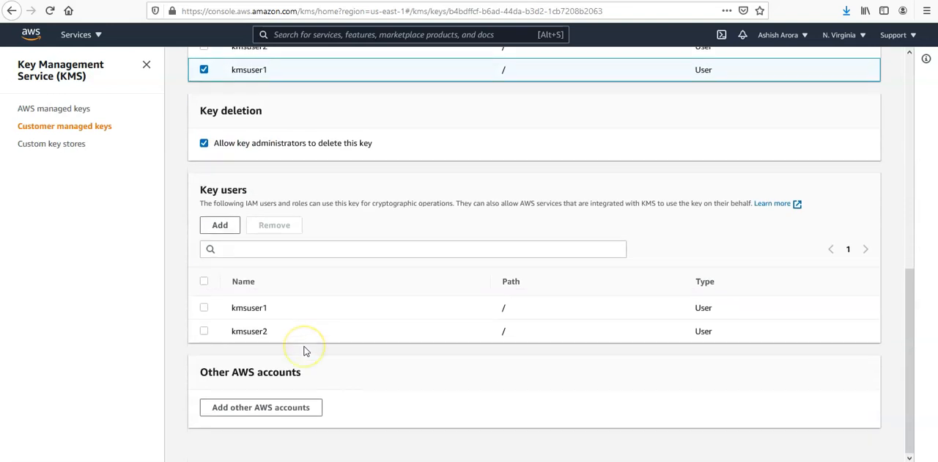
scroll(304, 349, "up", 8)
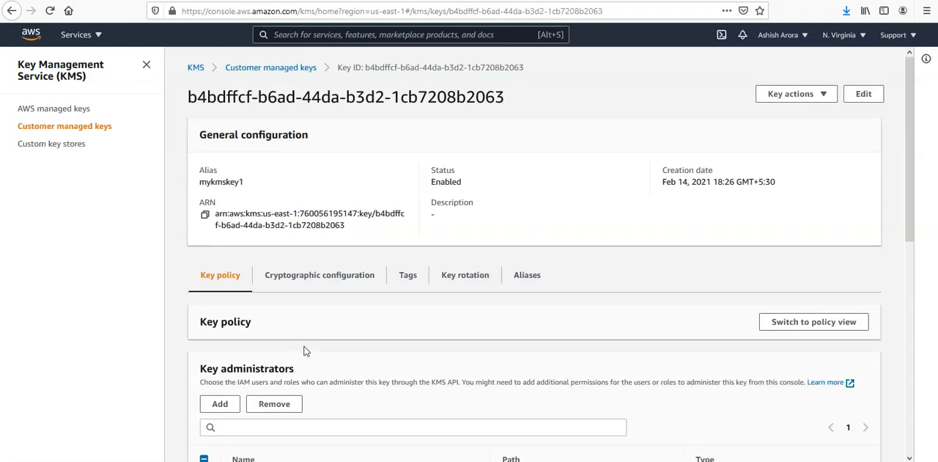
Review the cryptographic configuration, key rotation and aliases of mykmskey1.
left_click(335, 277)
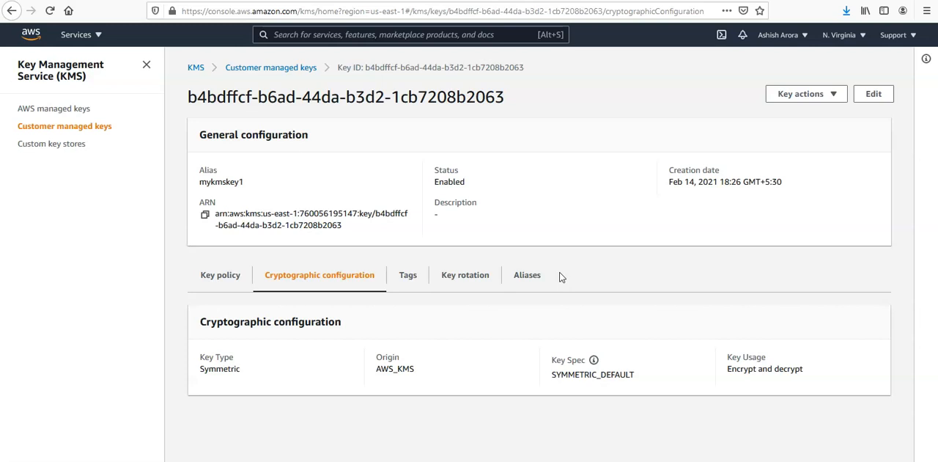
left_click(464, 275)
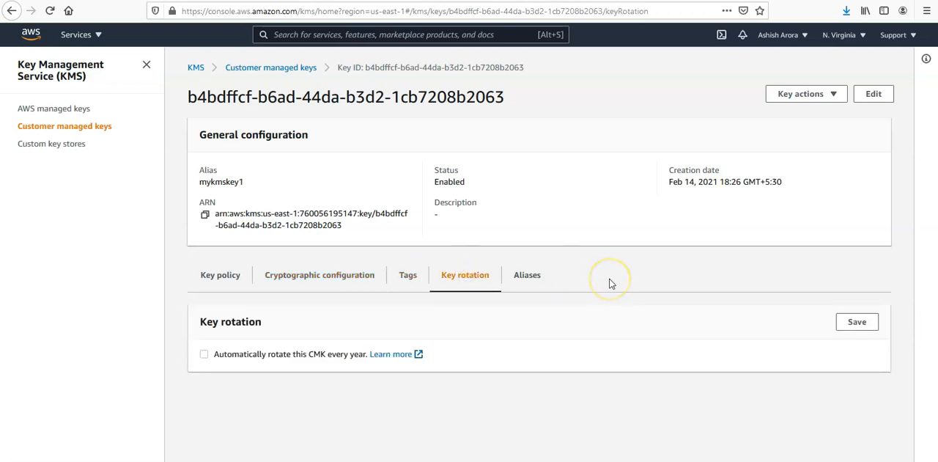
left_click(532, 277)
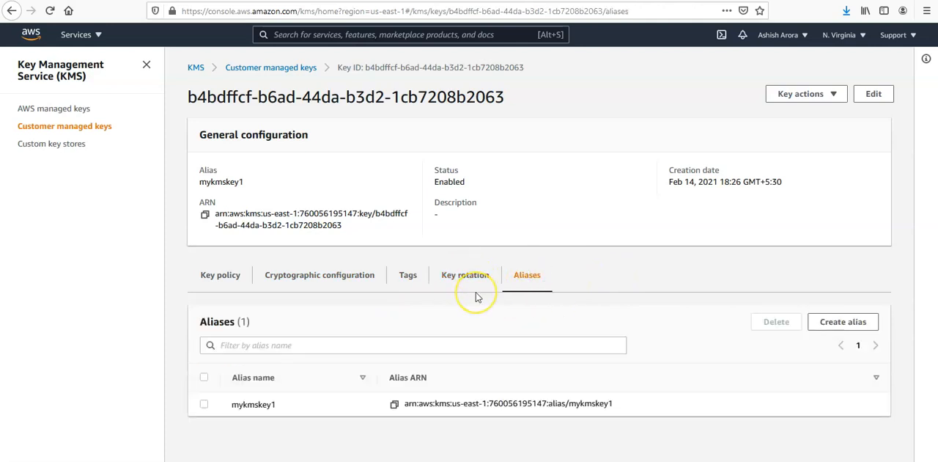
View the key's available actions and its description editor without saving, and return to the customer managed keys list.
left_click(806, 97)
left_click(803, 115)
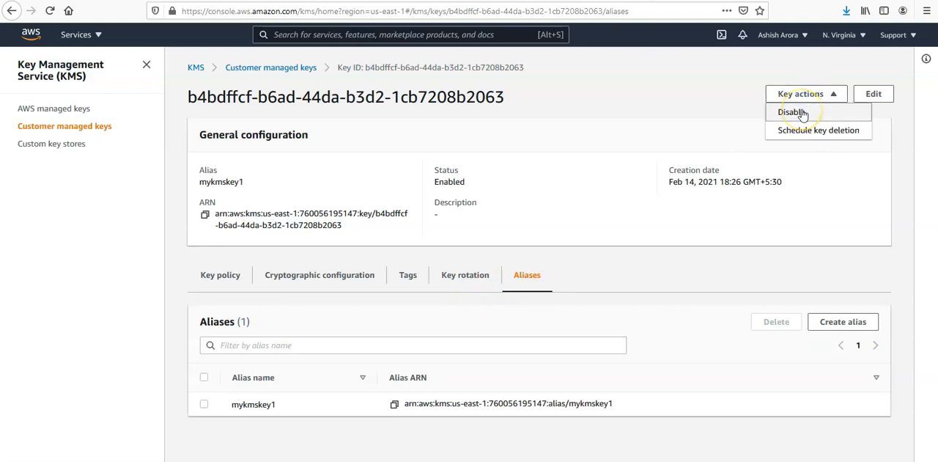
left_click(876, 95)
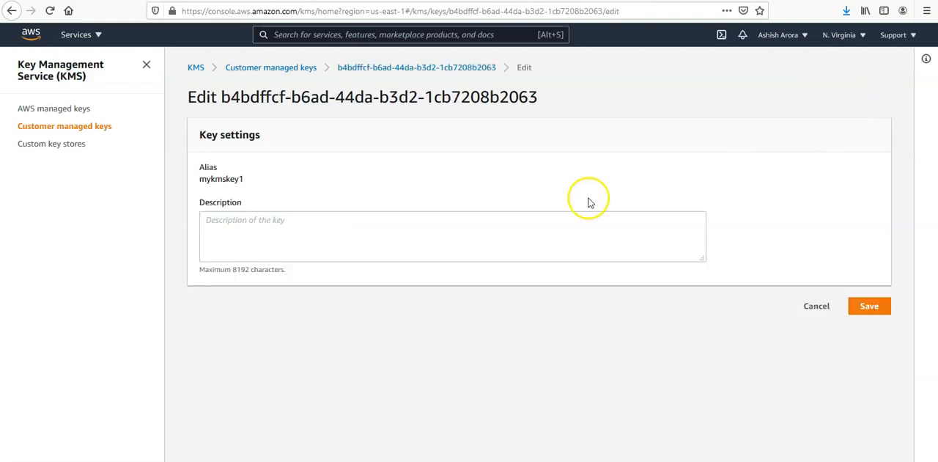
left_click(816, 307)
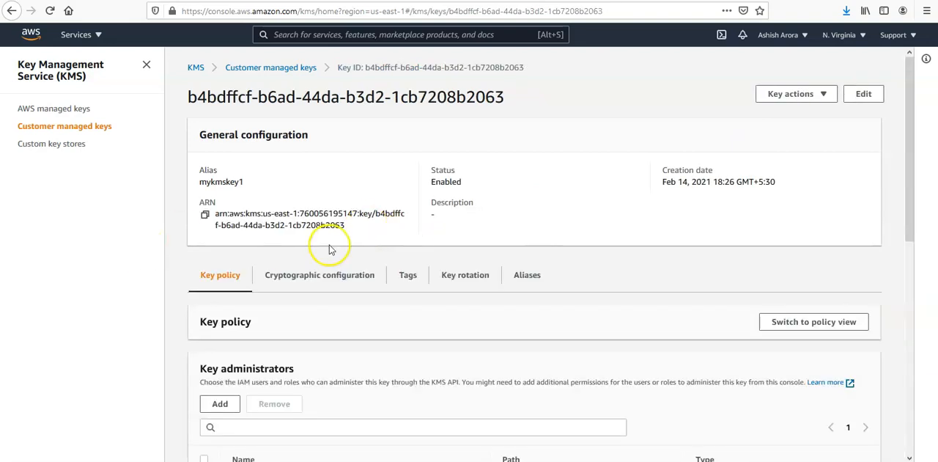
left_click(273, 68)
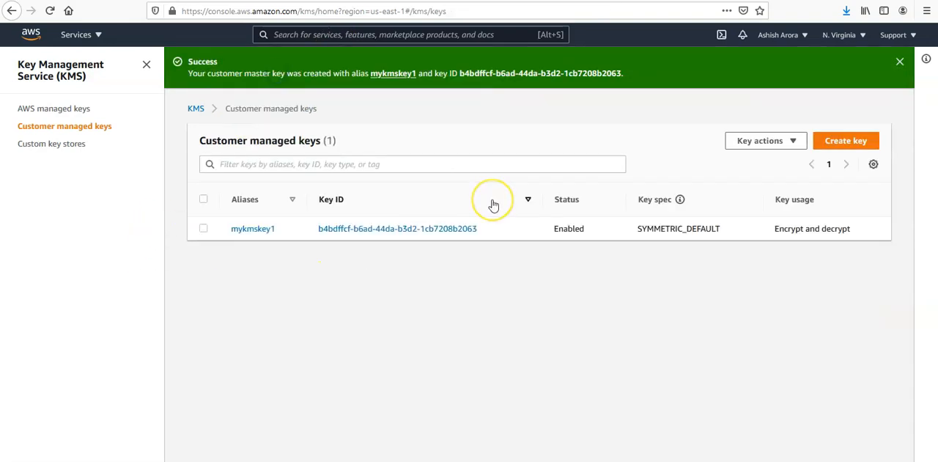
Enable mykmskey1 from the customer managed keys list.
left_click(203, 228)
left_click(757, 140)
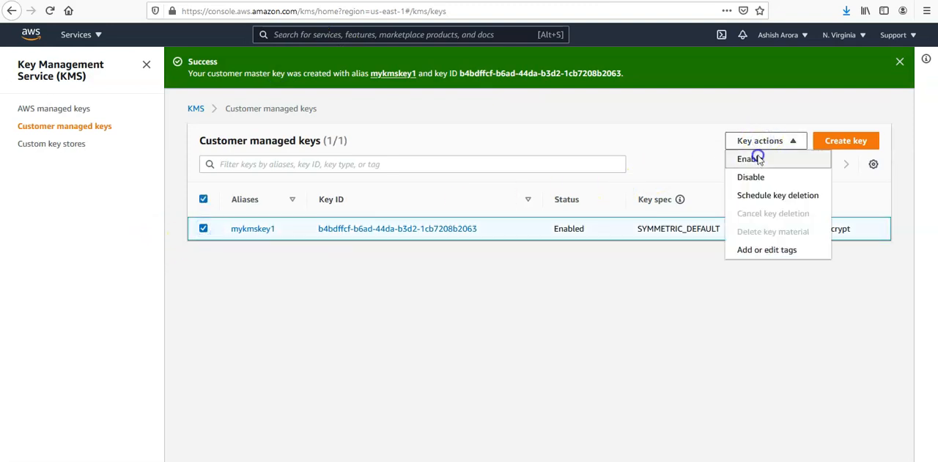
left_click(758, 154)
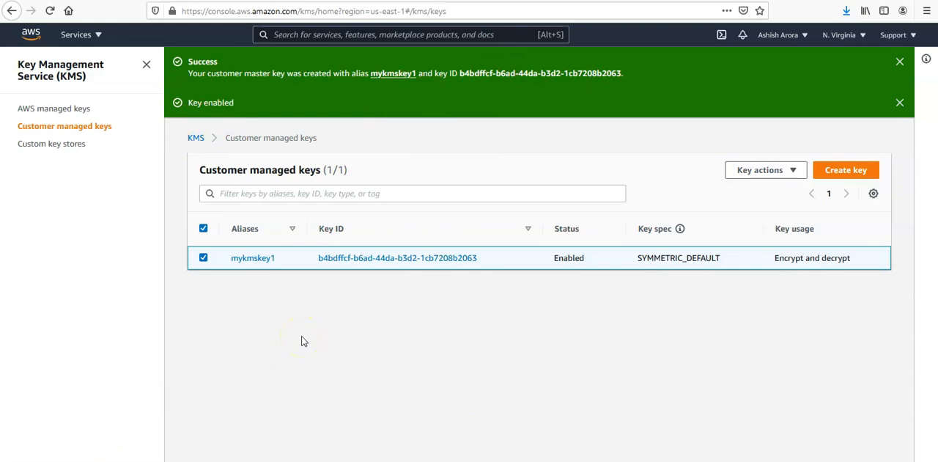
Start a new asymmetric key for encrypt and decrypt with the RSA_2048 key spec, consulting the key spec documentation, and continue to its labels.
left_click(844, 171)
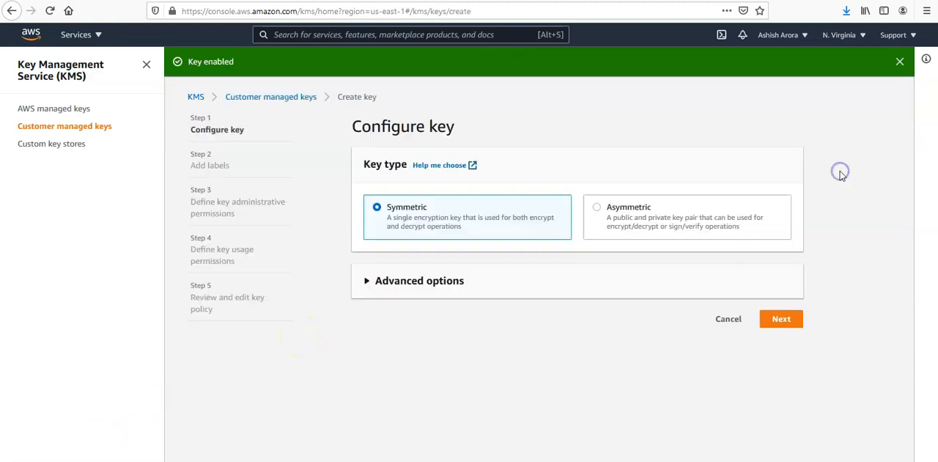
left_click(597, 209)
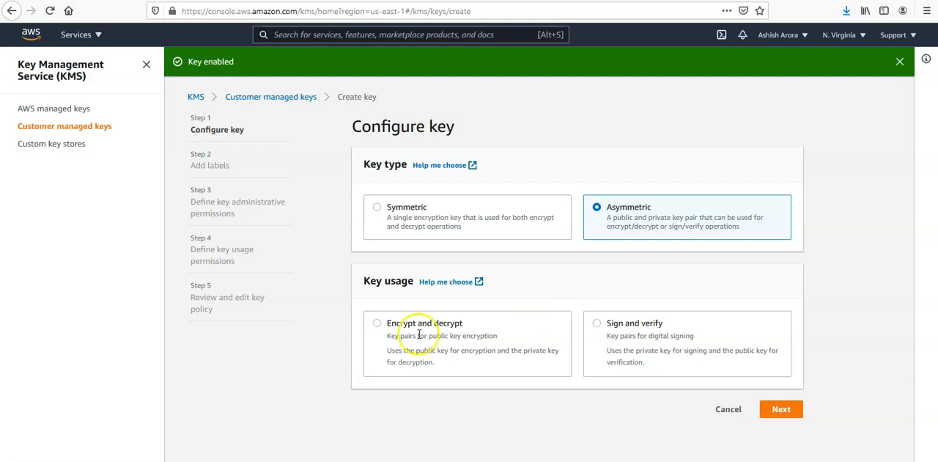
left_click(396, 323)
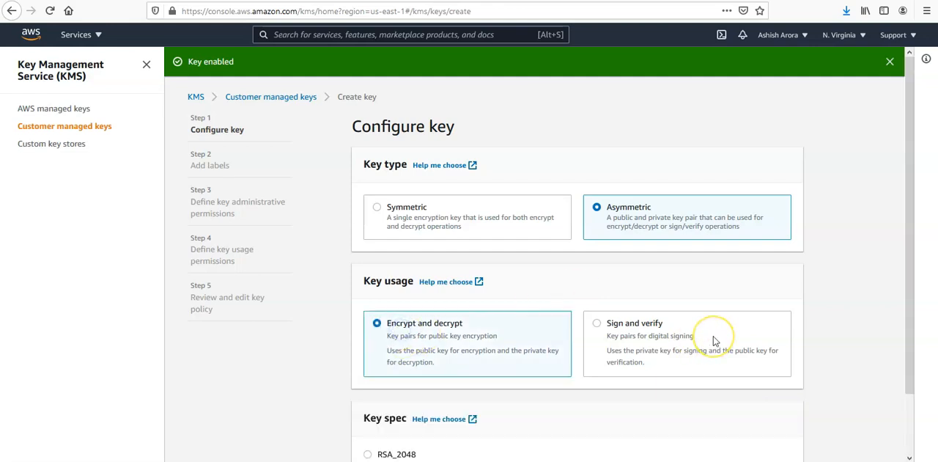
scroll(715, 341, "down", 2)
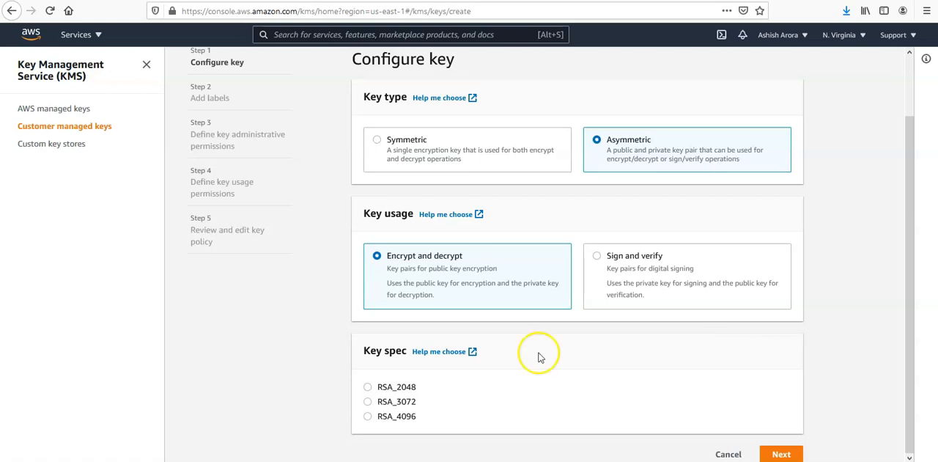
left_click(368, 387)
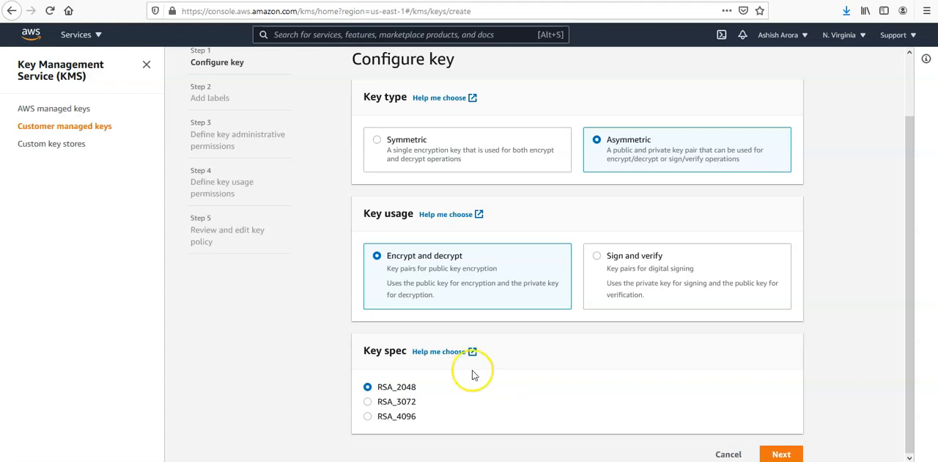
left_click(440, 351)
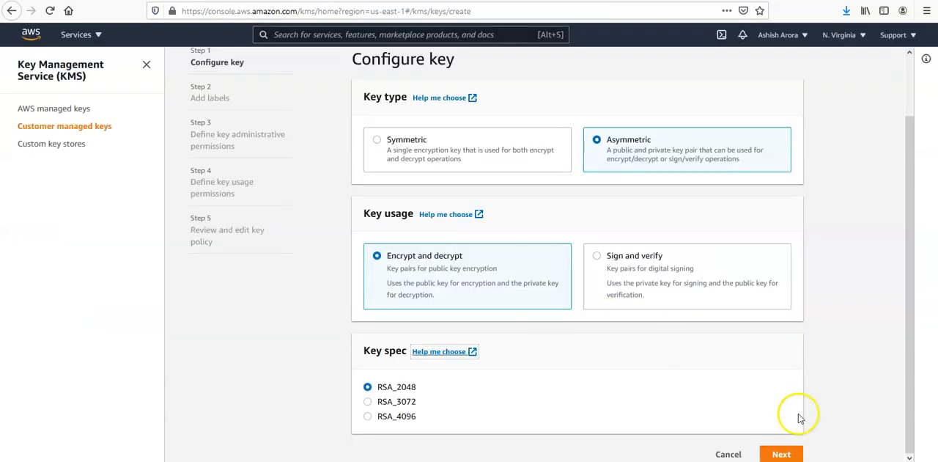
left_click(780, 454)
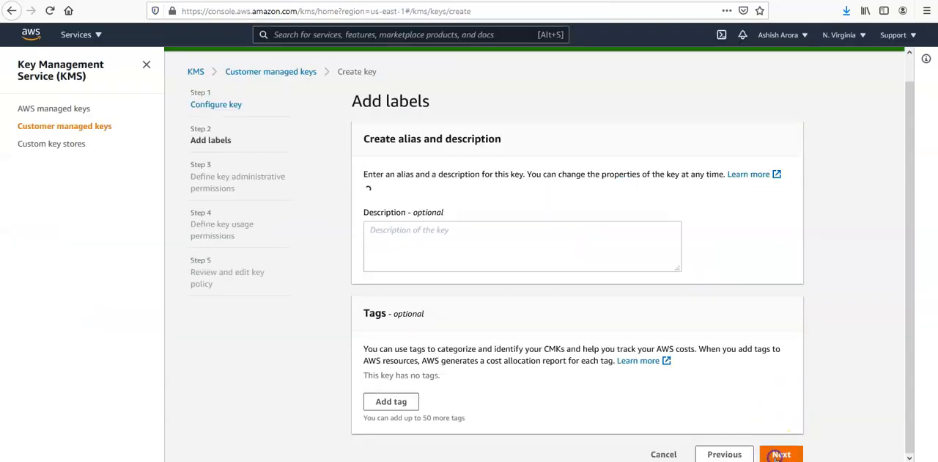
Give the new key the alias awskmskey1as and continue to the administrative permissions.
left_click(450, 203)
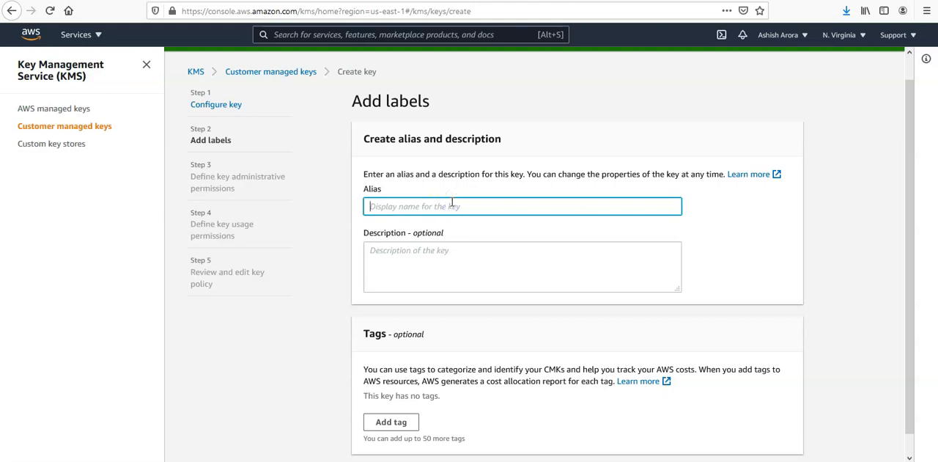
type("awskmskey1as")
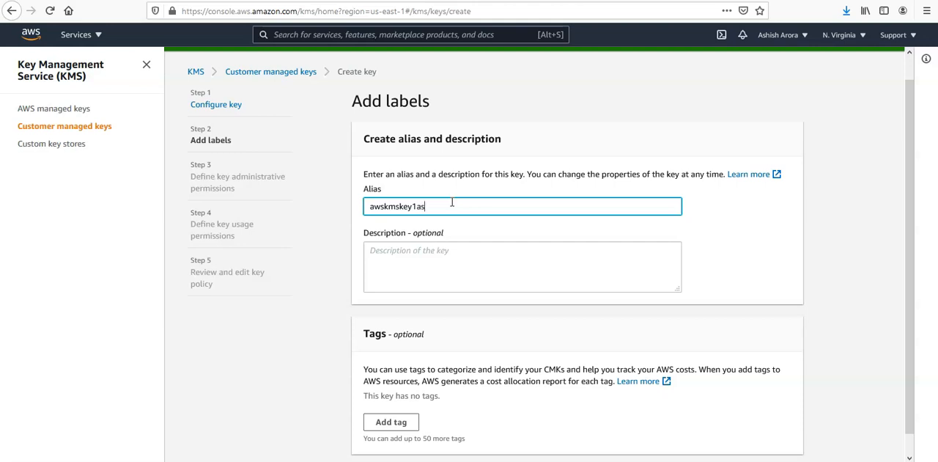
scroll(452, 206, "down", 1)
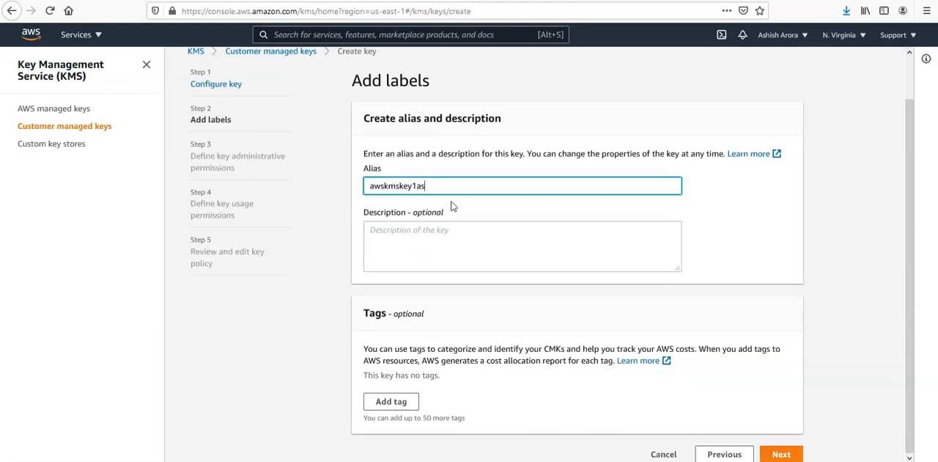
left_click(780, 452)
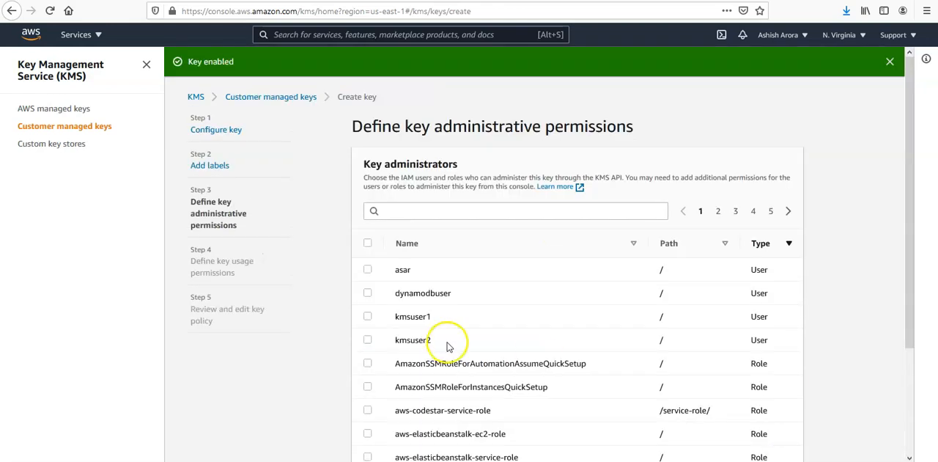
Assign kmsuser1 and kmsuser2 as key administrators and continue to the usage permissions.
left_click(367, 316)
left_click(367, 339)
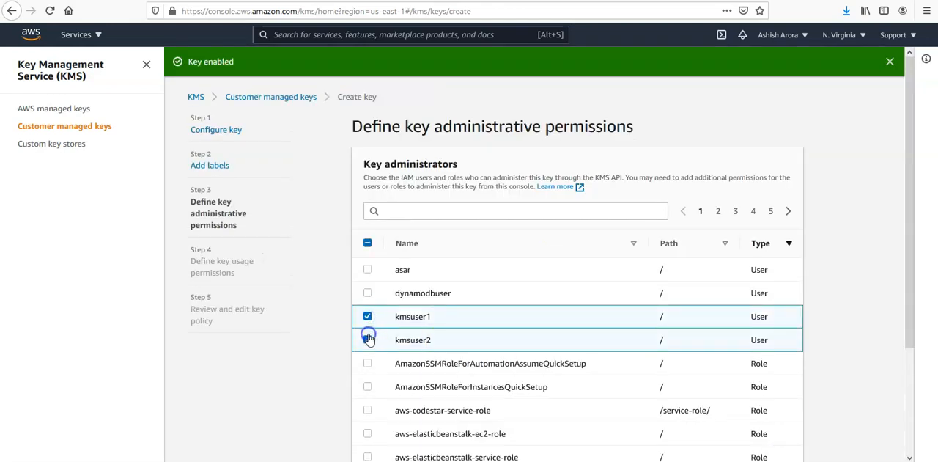
scroll(592, 364, "down", 3)
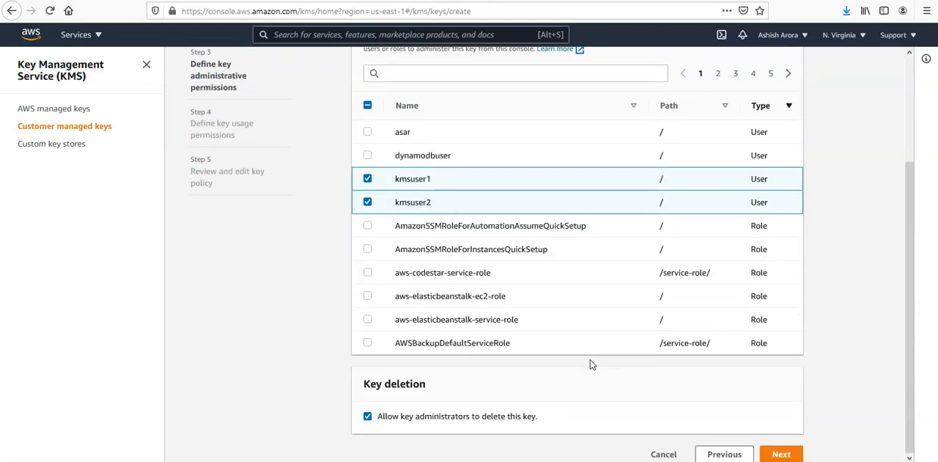
left_click(782, 453)
Grant kmsuser1 and kmsuser2 permission to use the key and finish creating it with the generated key policy.
left_click(368, 307)
left_click(367, 331)
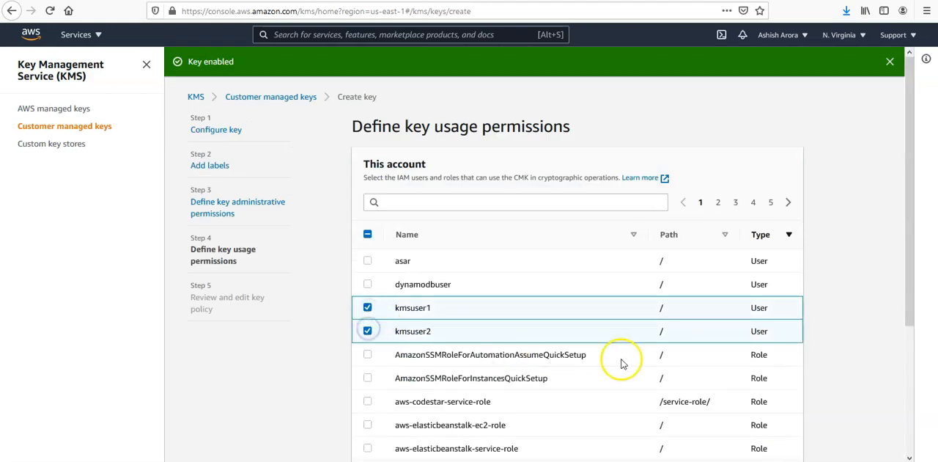
scroll(620, 361, "down", 4)
left_click(783, 454)
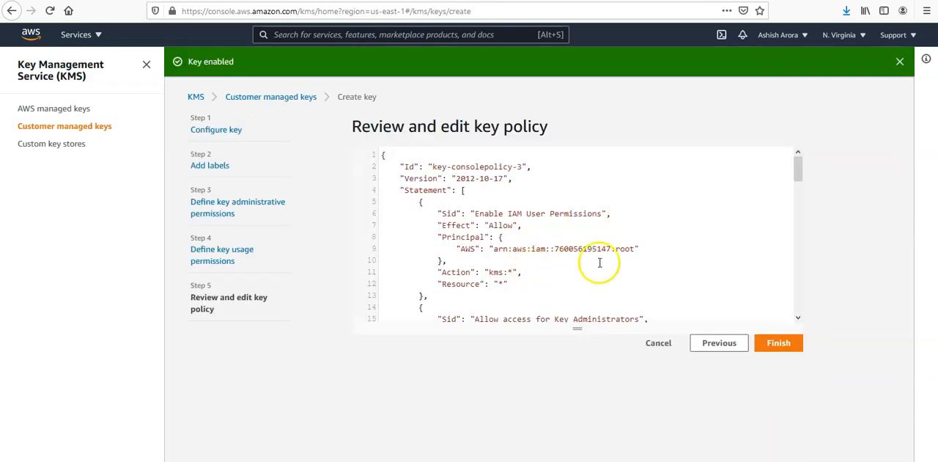
left_click(779, 348)
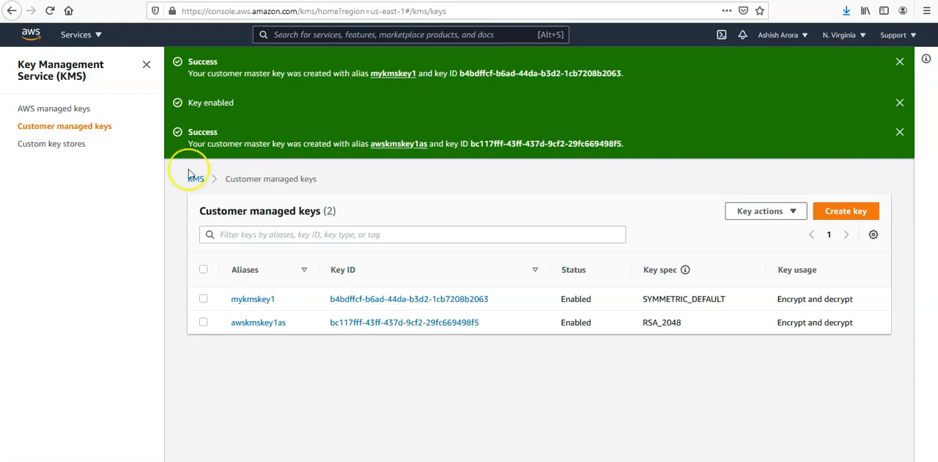
Search the AWS services for kms and open the Key Management Service home page.
left_click(79, 36)
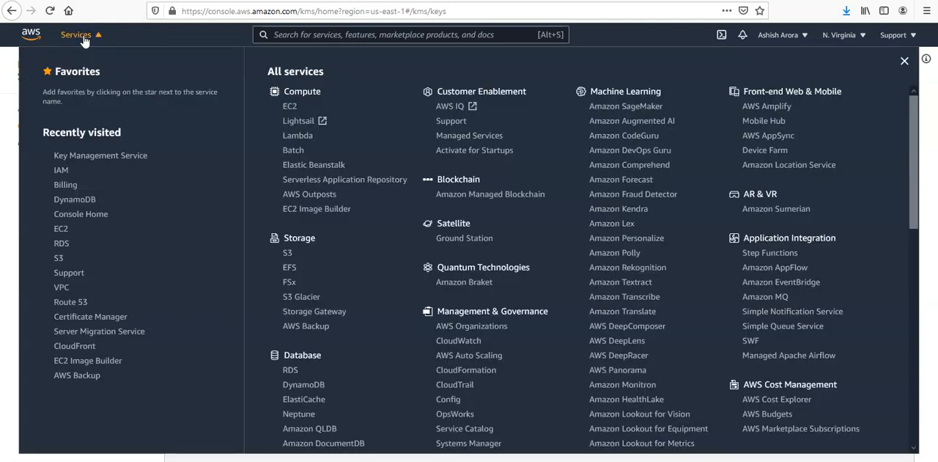
left_click(333, 29)
type("k")
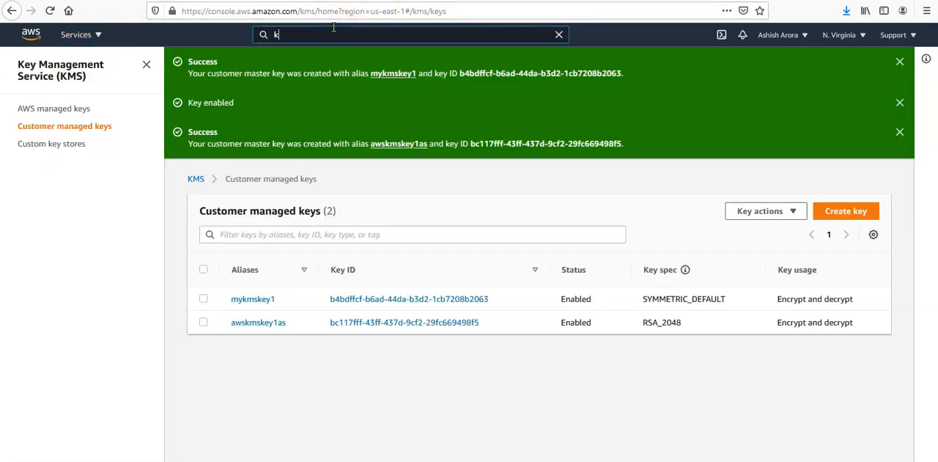
type("ms")
left_click(359, 133)
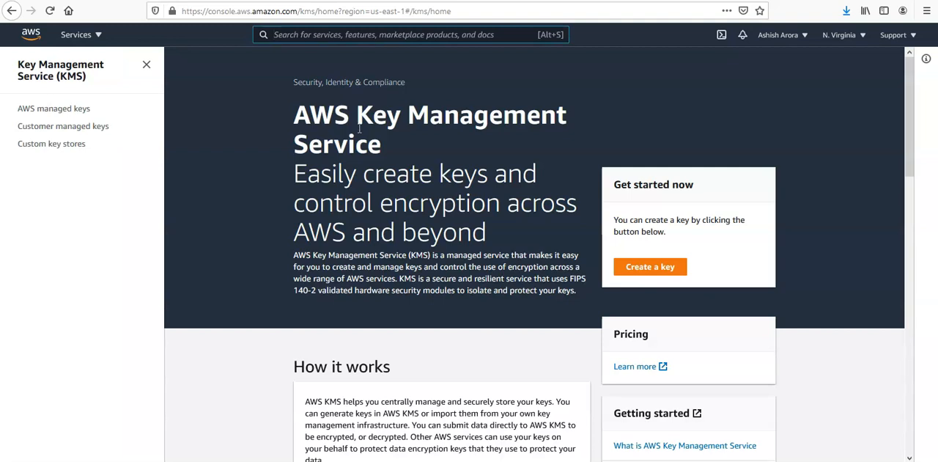
Review the lists of AWS managed keys and customer managed keys, and return to the KMS home page.
left_click(54, 109)
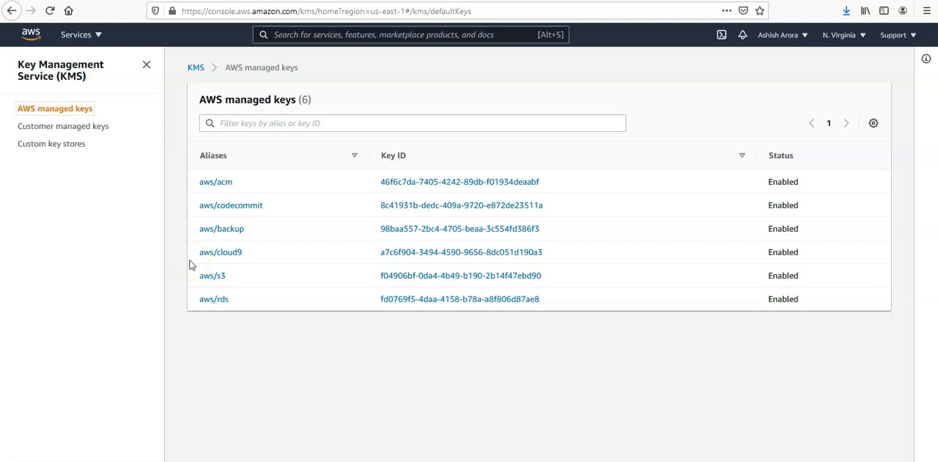
left_click(76, 129)
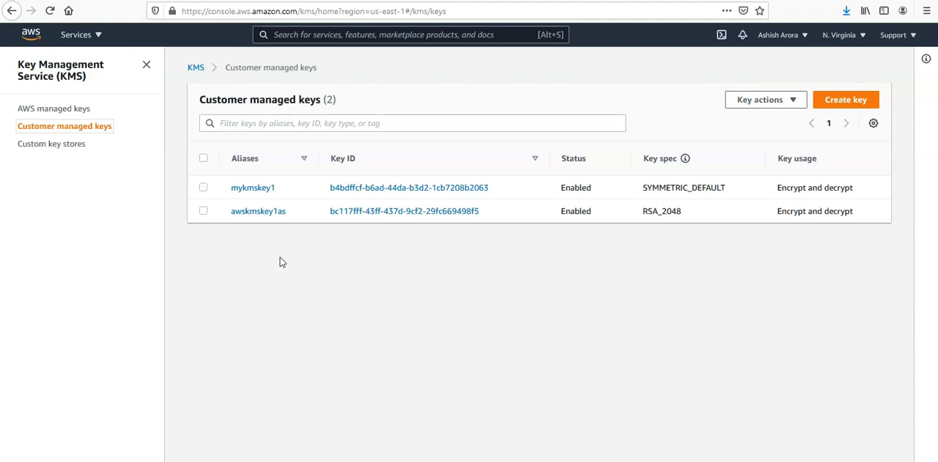
left_click(70, 73)
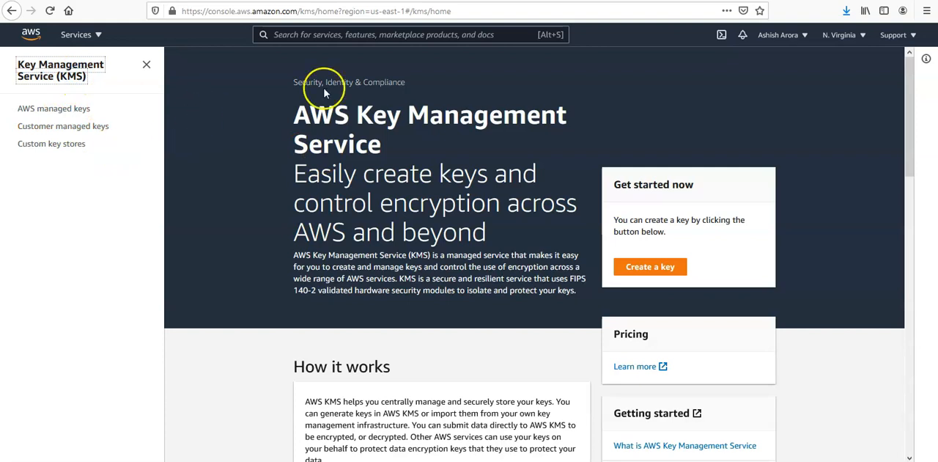
Filter the AWS managed keys by the alias aws/s3, and clear the filter again.
left_click(36, 112)
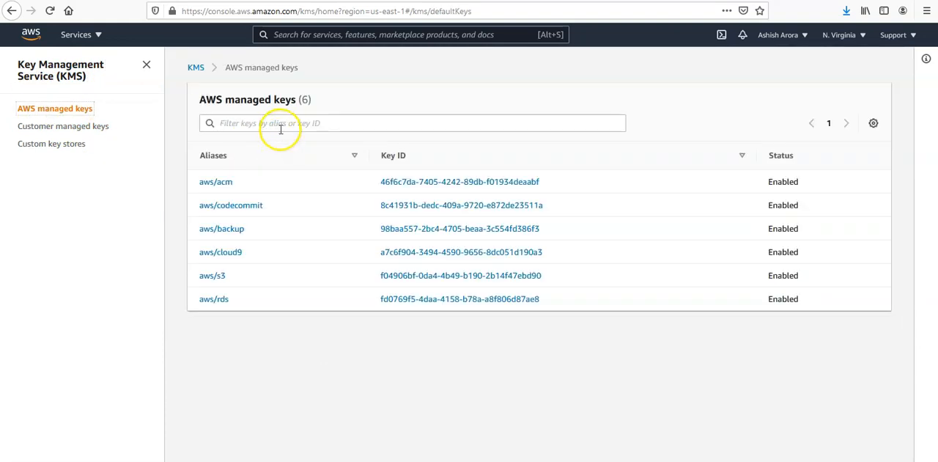
left_click(280, 125)
type("aws")
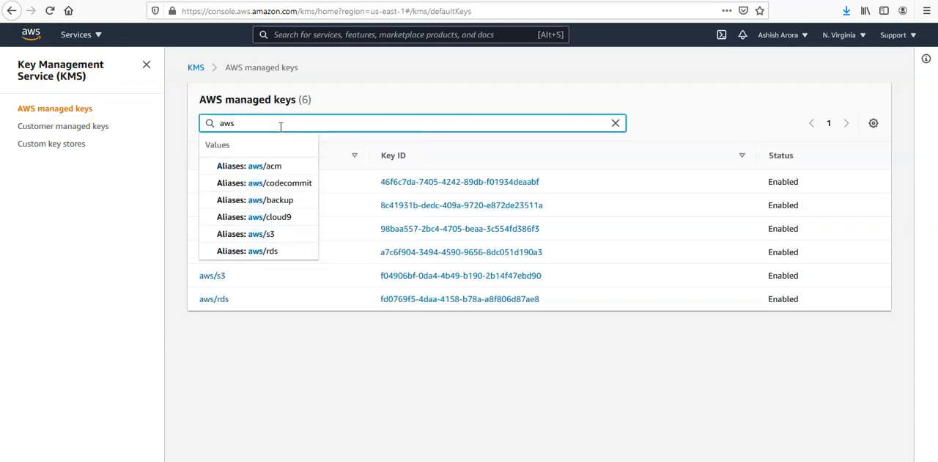
type("/")
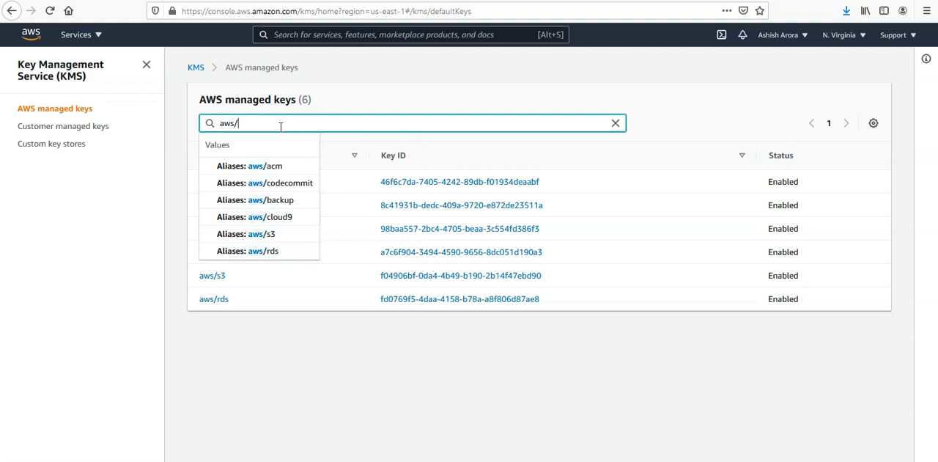
left_click(276, 236)
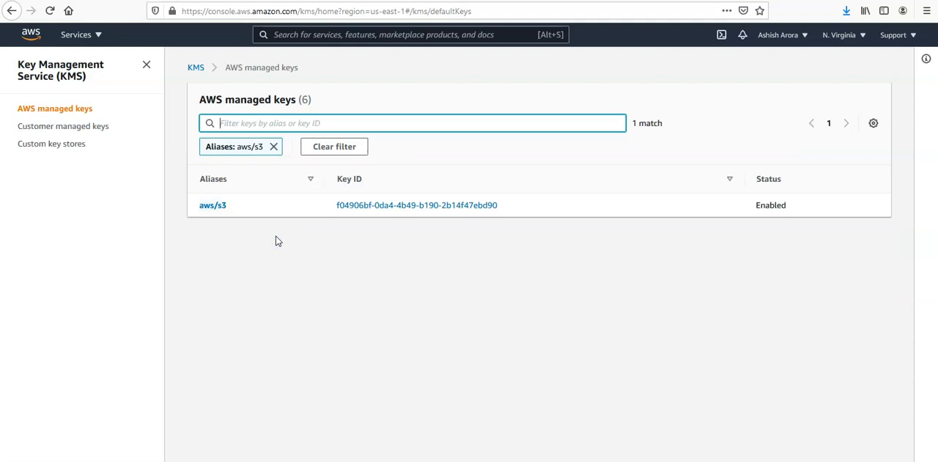
left_click(334, 147)
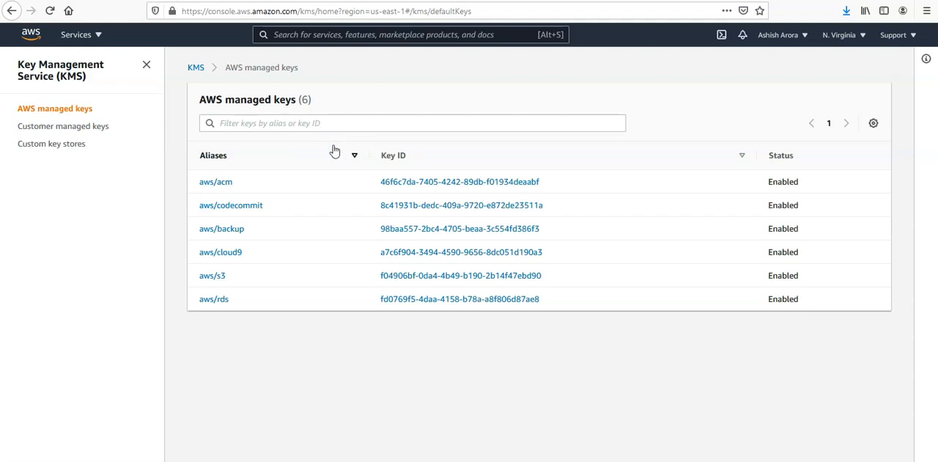
Open the customer managed key awskmskey1as and examine its cryptographic configuration and creation date.
left_click(66, 130)
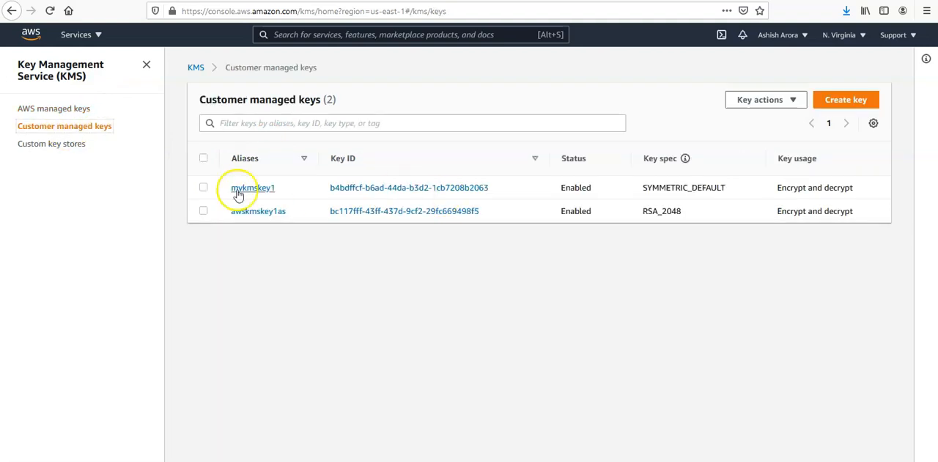
left_click(256, 213)
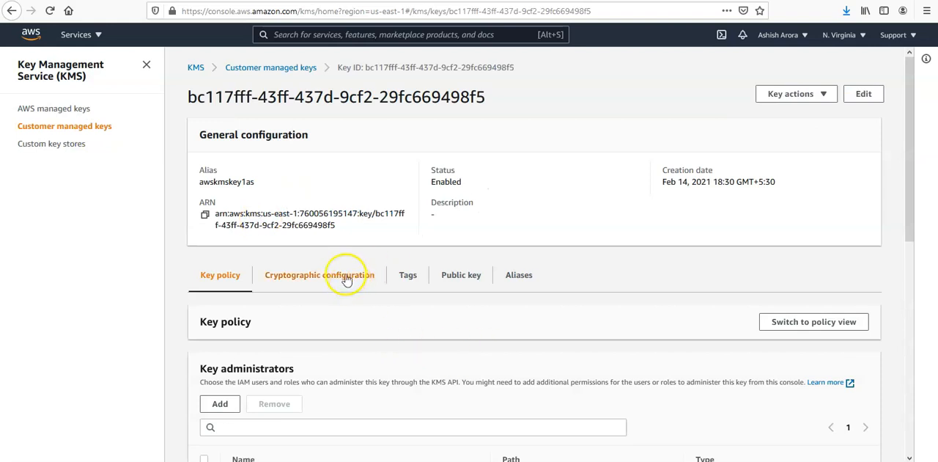
left_click(305, 277)
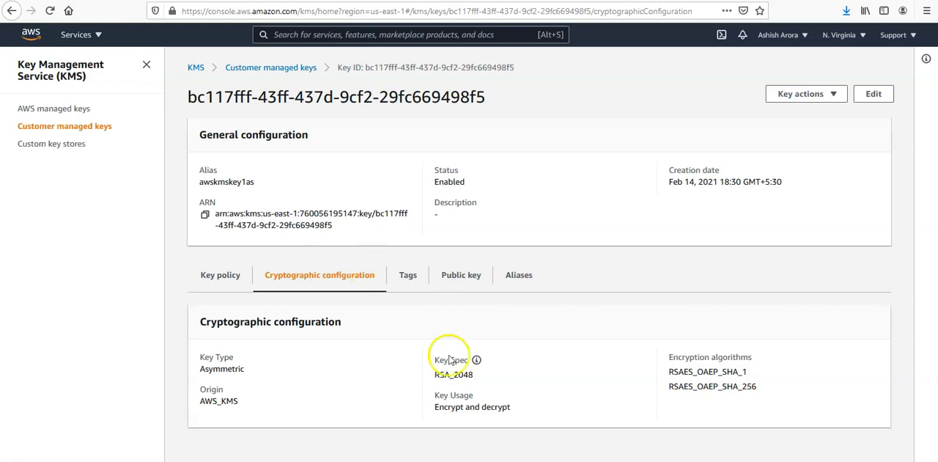
left_click_drag(664, 190, 809, 181)
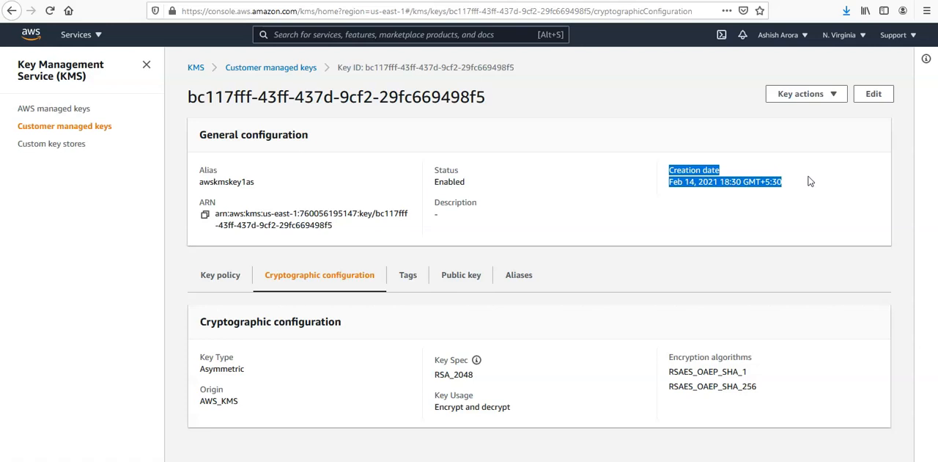
Show the Key type, Creation date, Expiration date, Origin and Custom key store ID columns in the customer managed keys table.
left_click(62, 128)
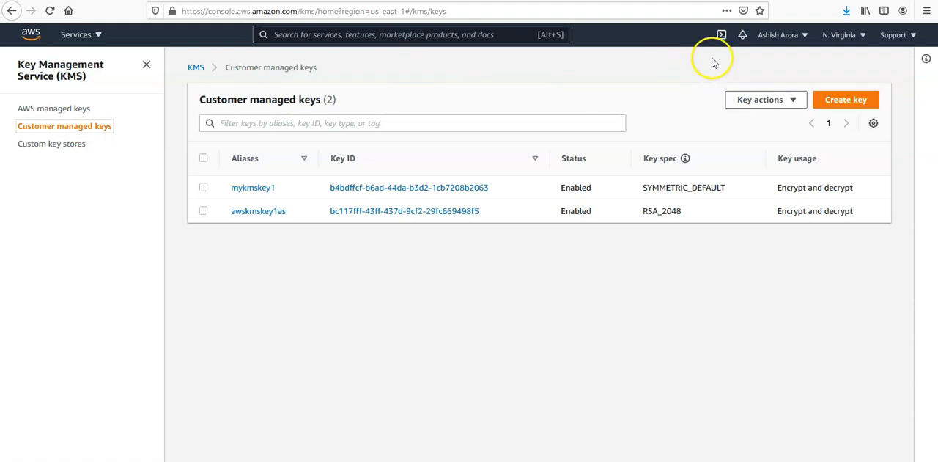
left_click(874, 125)
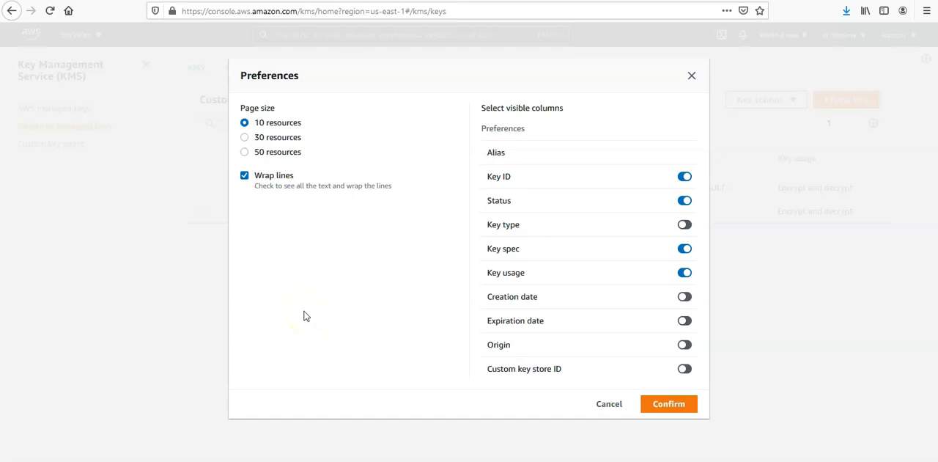
left_click(686, 226)
left_click(687, 297)
left_click(685, 320)
left_click(684, 344)
left_click(686, 369)
left_click(666, 406)
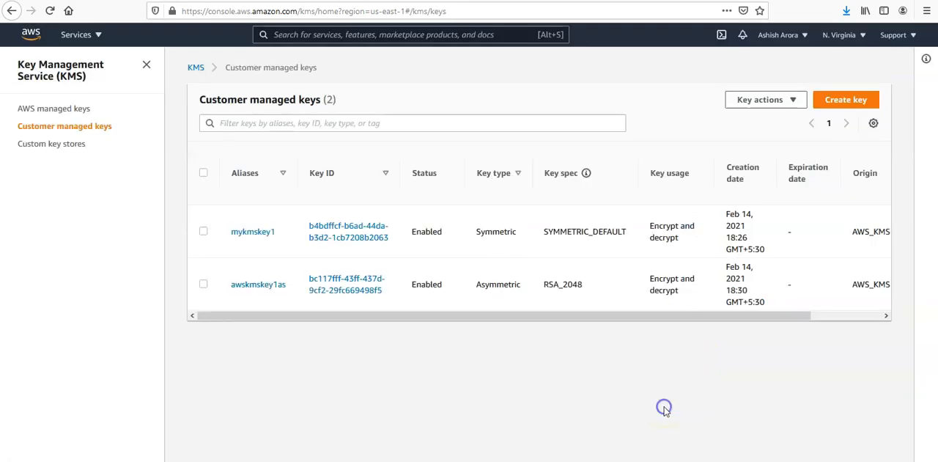
Hide the Custom key store ID, Key type and Key usage columns from the customer managed keys table.
left_click_drag(653, 321, 494, 323)
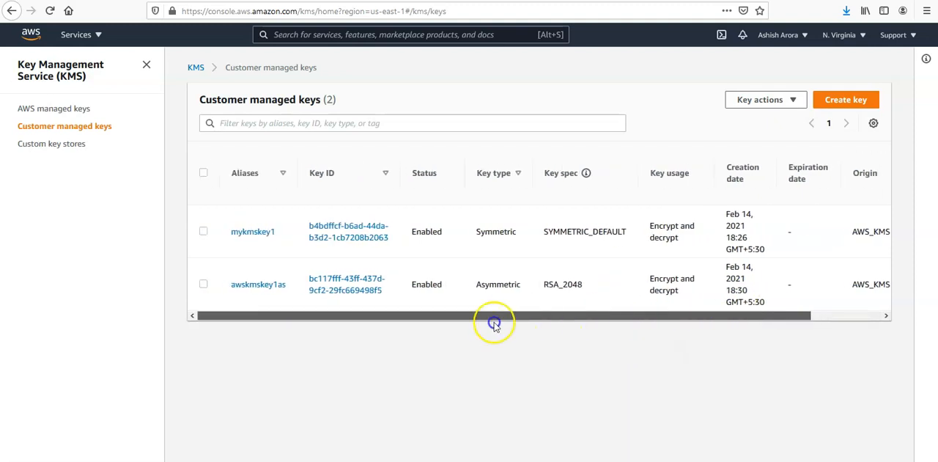
left_click(838, 321)
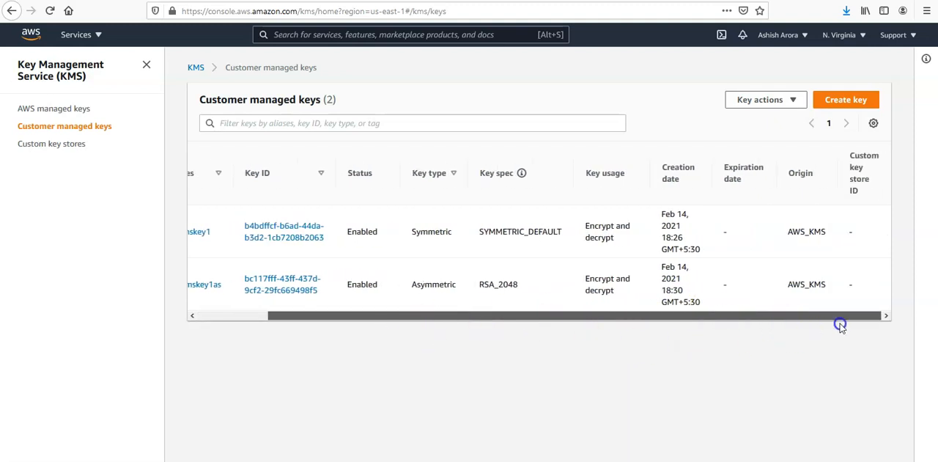
left_click(874, 125)
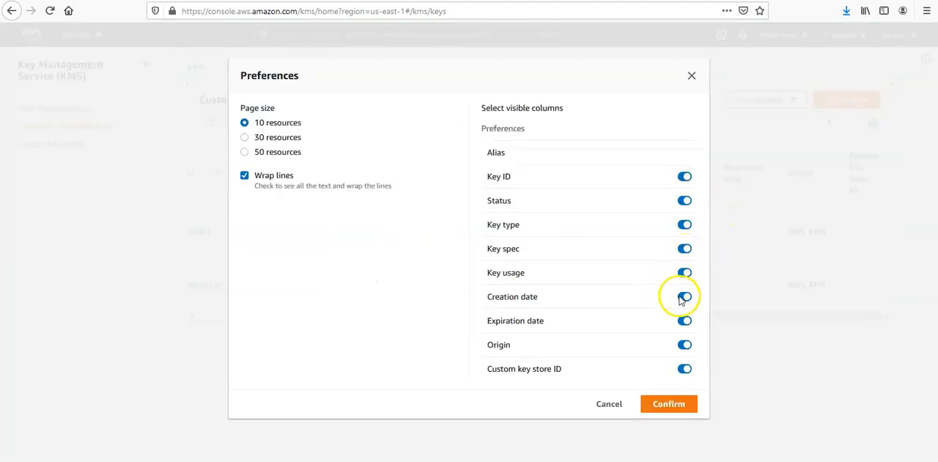
left_click(684, 368)
left_click(683, 225)
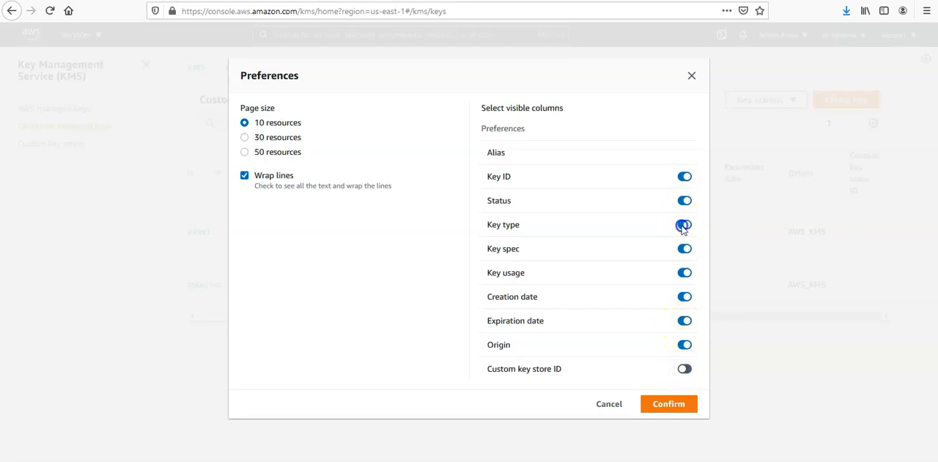
left_click(683, 273)
left_click(670, 404)
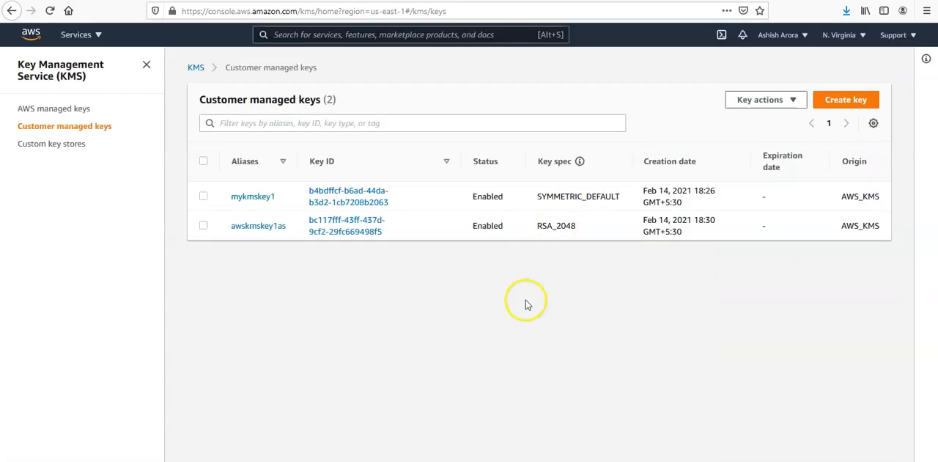